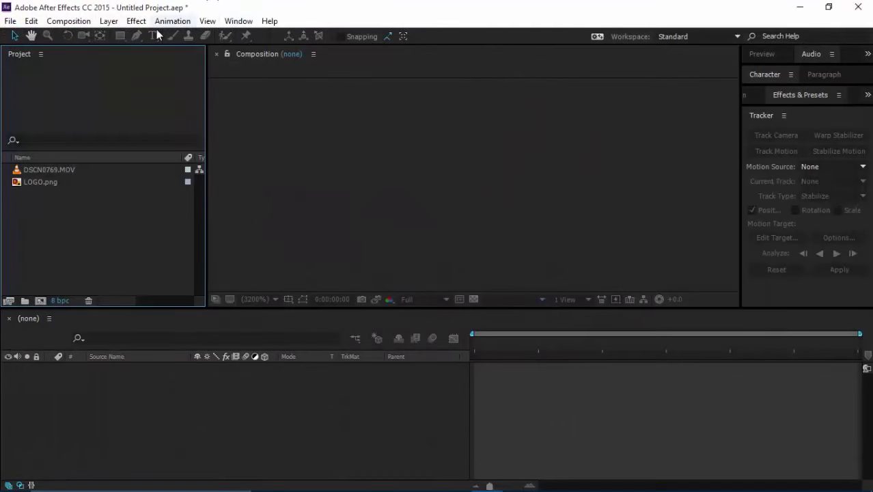
# Create a new 1080p composition named Main Comp
pyautogui.click(68, 21)
pyautogui.click(85, 34)
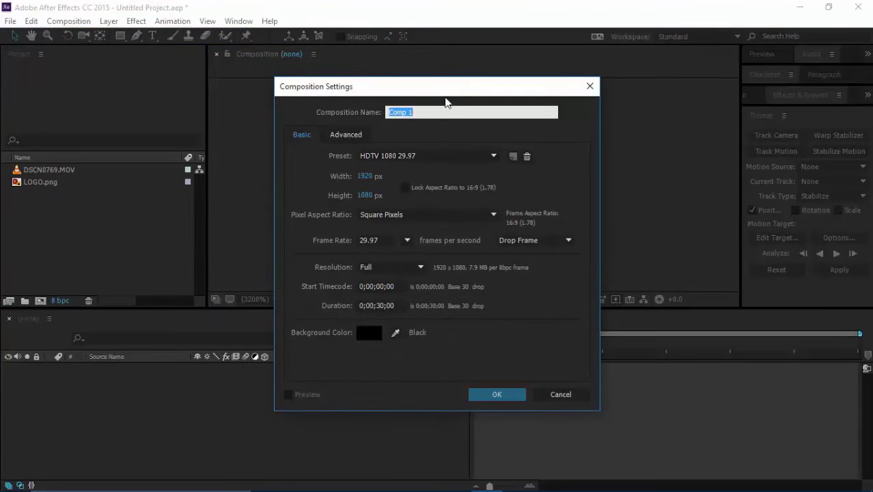
pyautogui.write('Main')
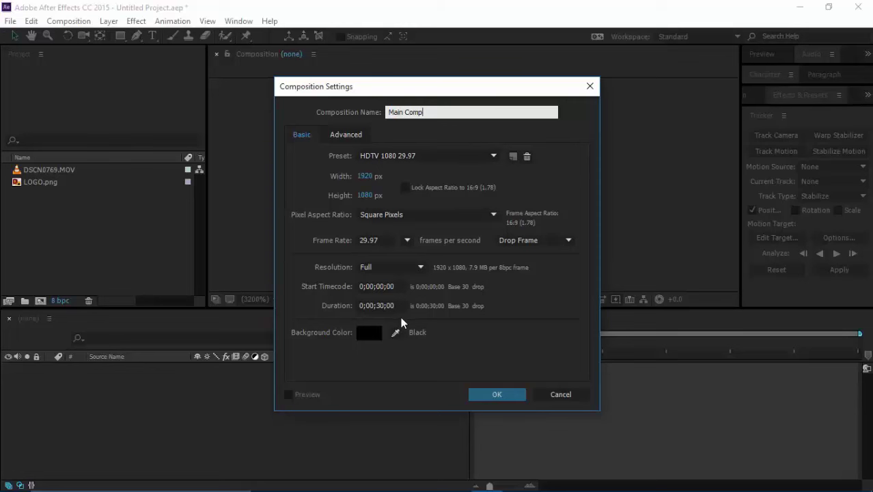
pyautogui.click(489, 395)
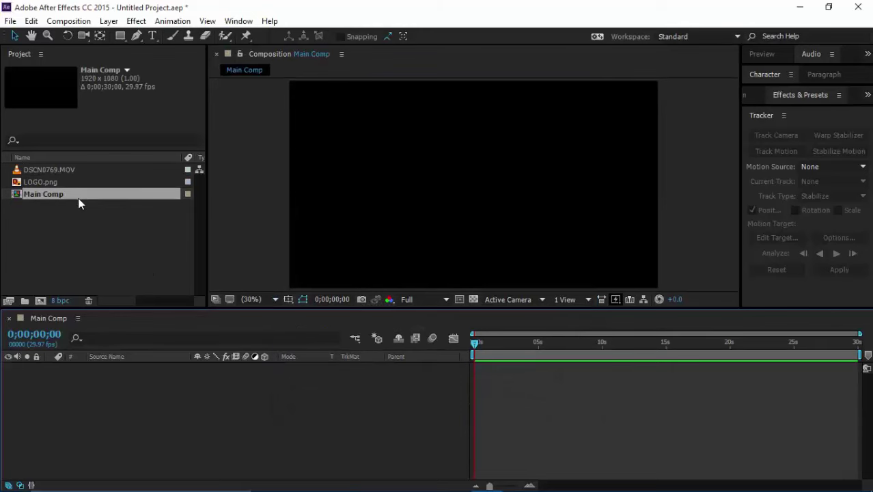
# Add DSCN0769.MOV to Main Comp and place a Null Object layer above it
pyautogui.moveTo(72, 170); pyautogui.dragTo(80, 381)
pyautogui.rightClick(101, 393)
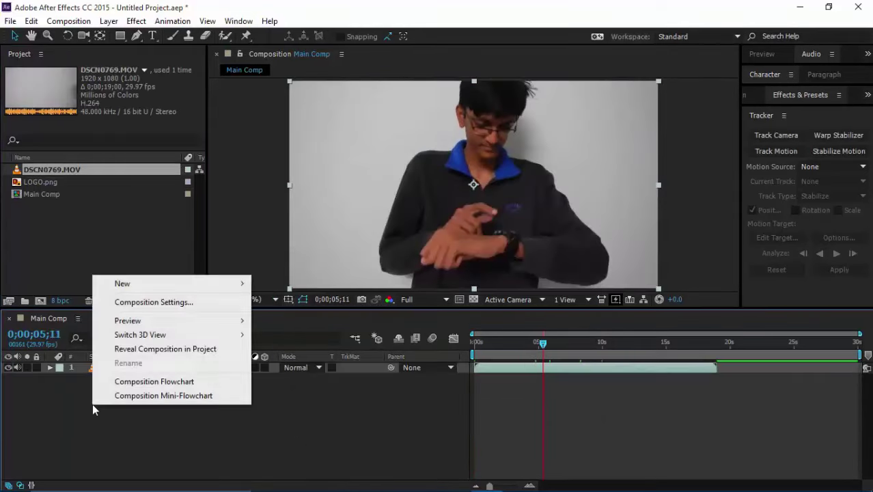
pyautogui.moveTo(162, 284)
pyautogui.click(334, 357)
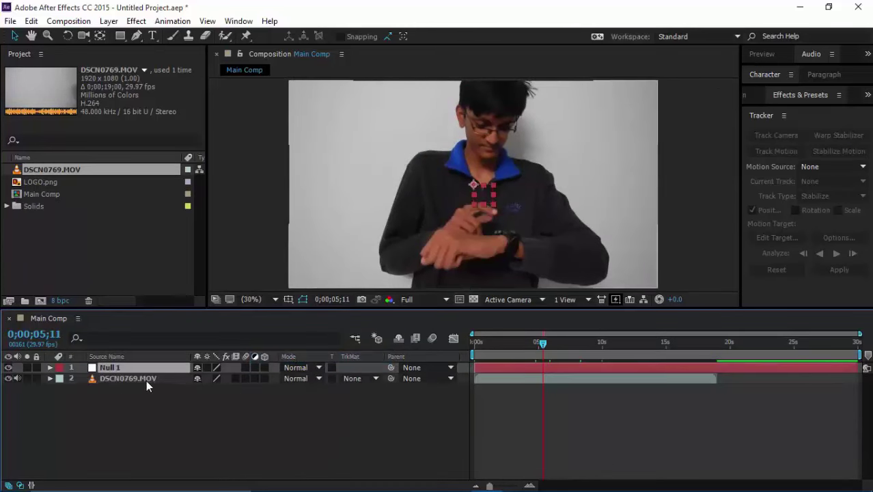
# Open the Tracker panel with the DSCN0769.MOV layer selected
pyautogui.click(146, 379)
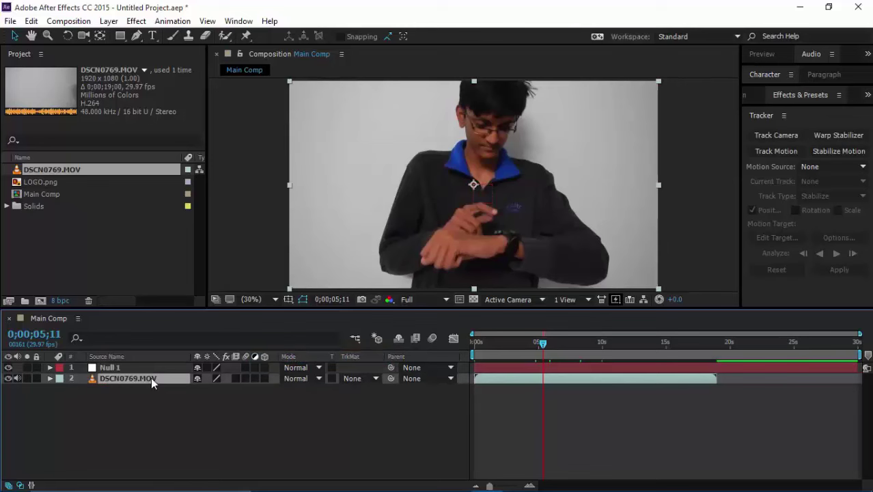
pyautogui.click(238, 22)
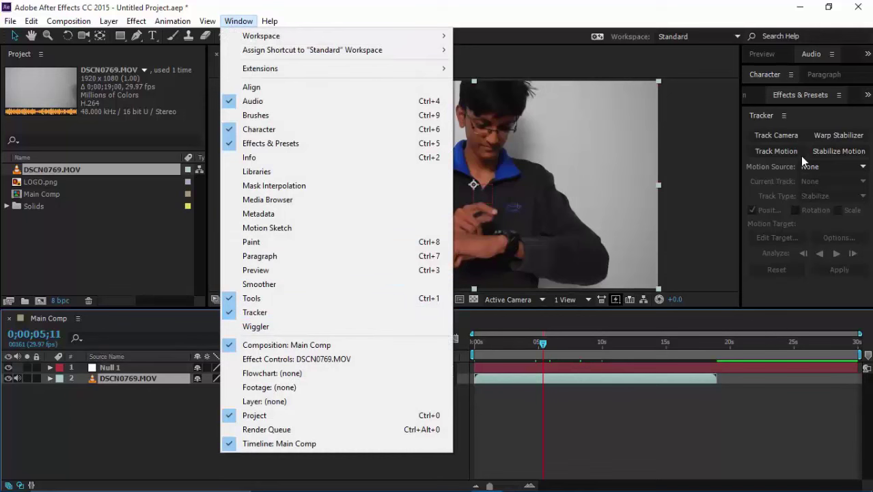
pyautogui.click(136, 390)
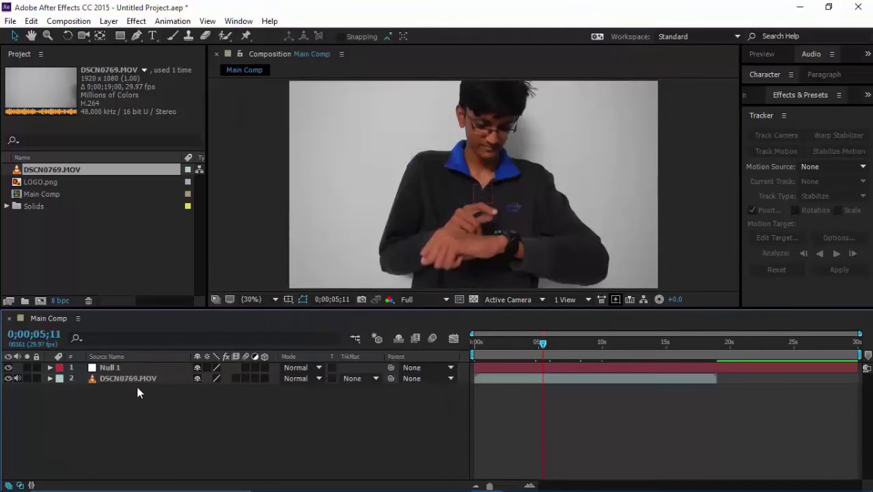
pyautogui.click(137, 382)
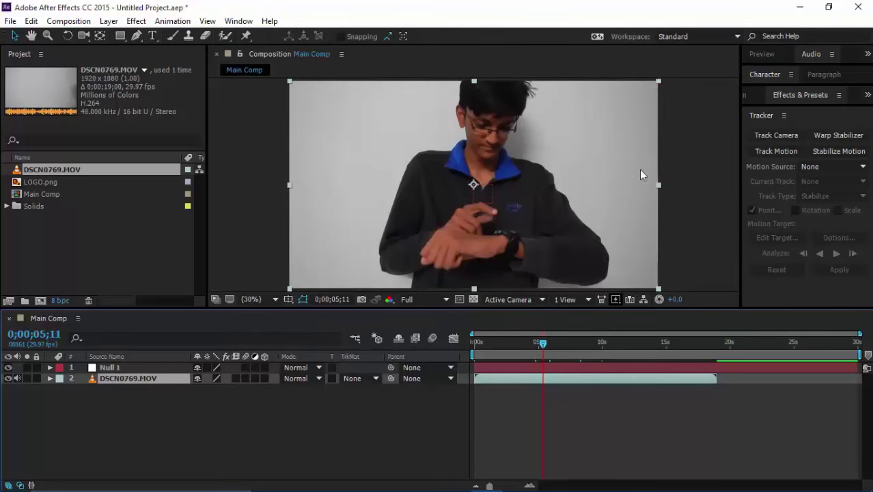
# Start a motion track on DSCN0769.MOV and drag Track Point 1 onto the wristwatch
pyautogui.click(774, 150)
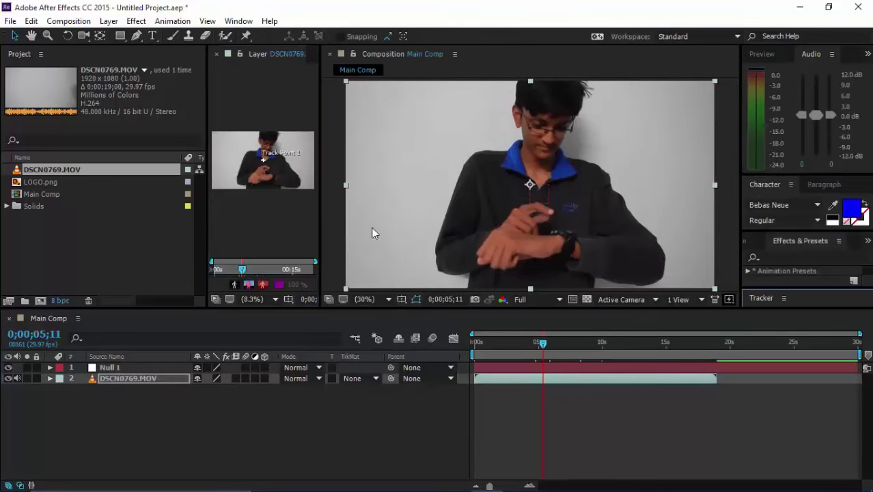
pyautogui.moveTo(320, 124); pyautogui.dragTo(659, 125)
pyautogui.scroll(6, 379, 163)
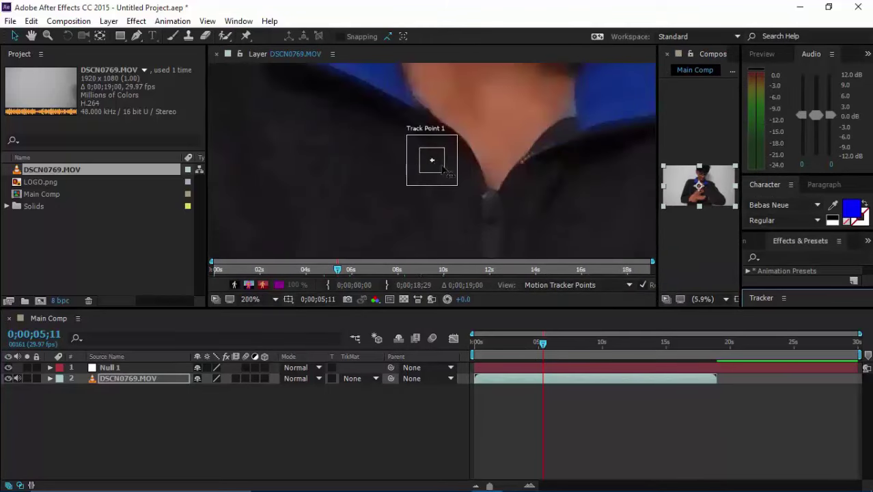
pyautogui.moveTo(448, 177); pyautogui.dragTo(496, 176)
pyautogui.scroll(-2, 560, 176)
pyautogui.scroll(2, 497, 176)
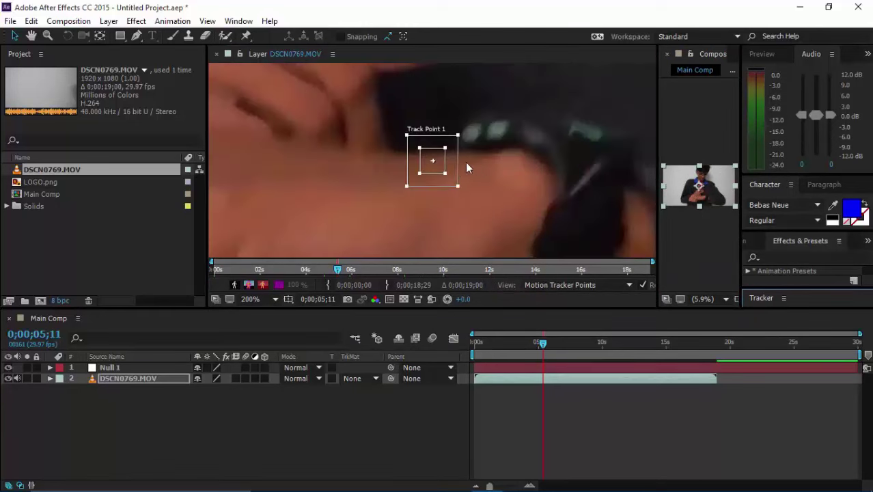
pyautogui.moveTo(439, 167); pyautogui.dragTo(525, 156)
# Zoom the Layer view in and out and pan to centre the watch under Track Point 1
pyautogui.scroll(-2, 511, 154)
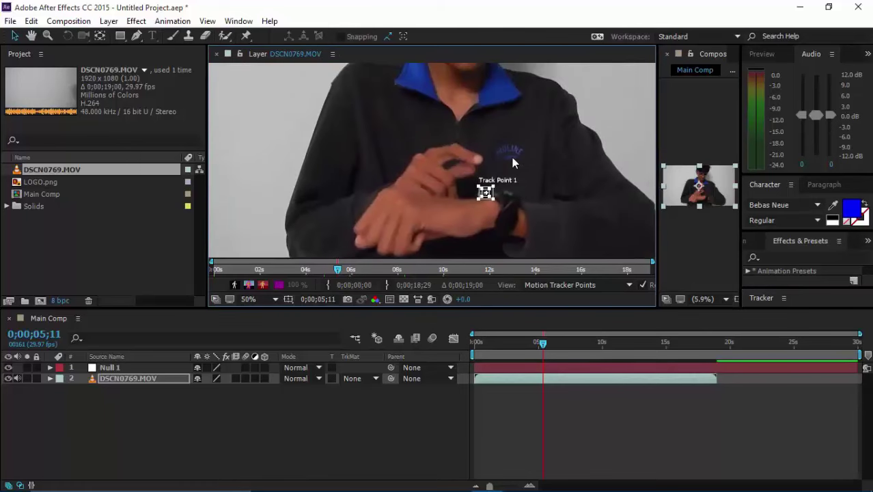
pyautogui.scroll(-2, 497, 153)
pyautogui.scroll(5, 456, 199)
pyautogui.press('h')
pyautogui.press('v')
pyautogui.scroll(1, 474, 132)
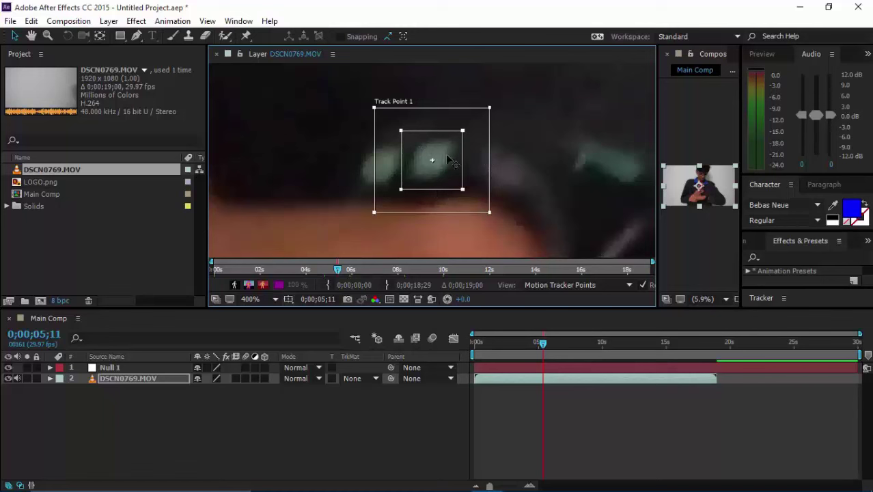
pyautogui.press('.')
pyautogui.press(',')
pyautogui.press(',')
pyautogui.press(',')
pyautogui.press(',')
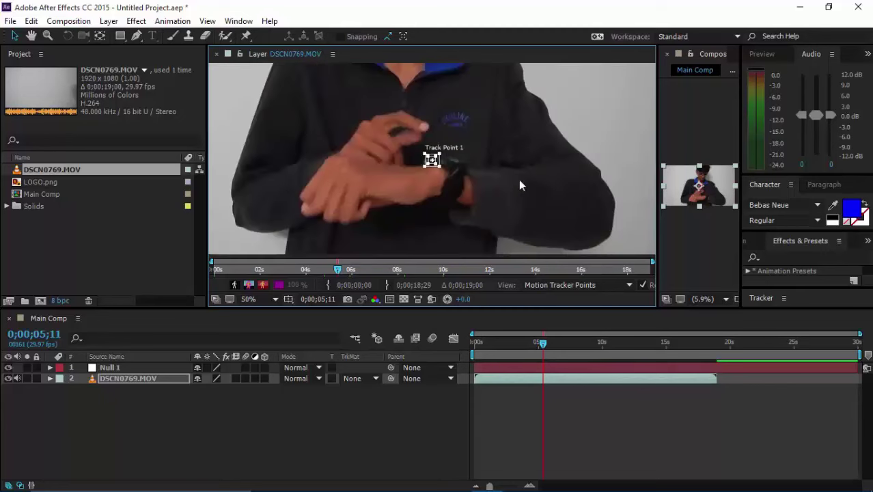
pyautogui.moveTo(470, 102); pyautogui.dragTo(522, 140)
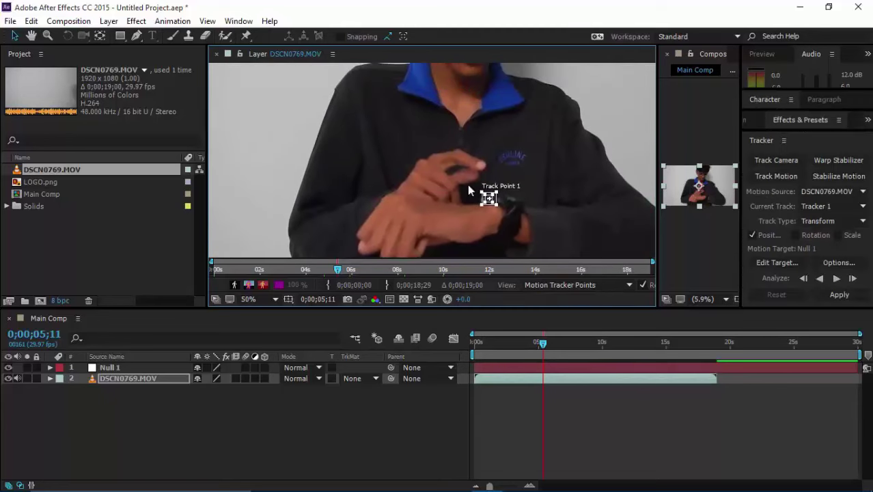
# Analyse Track Point 1 forward through the footage, stopping at 0;00;18;10
pyautogui.click(836, 277)
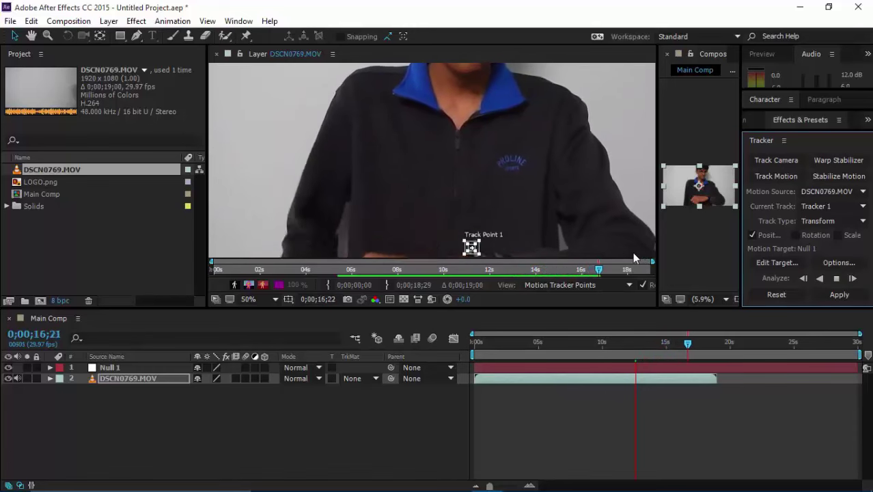
pyautogui.click(835, 281)
pyautogui.scroll(-2, 564, 160)
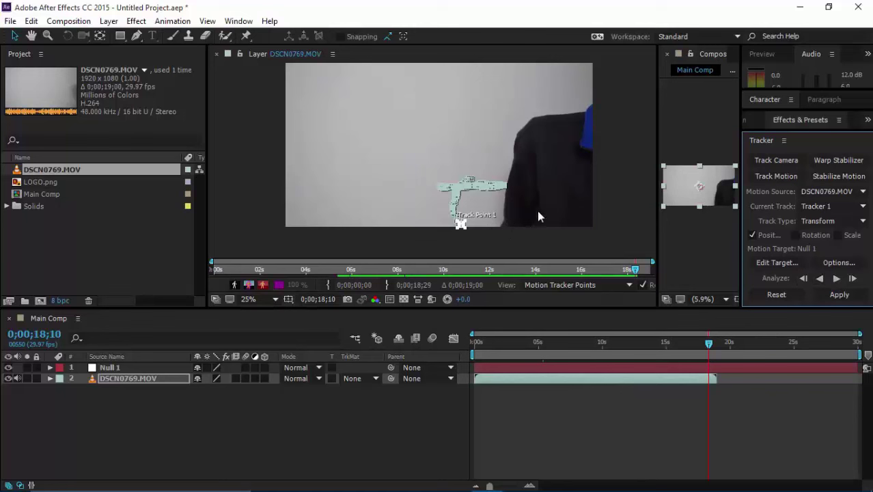
# Set Null 1 as the motion target and apply the track in X and Y
pyautogui.click(765, 264)
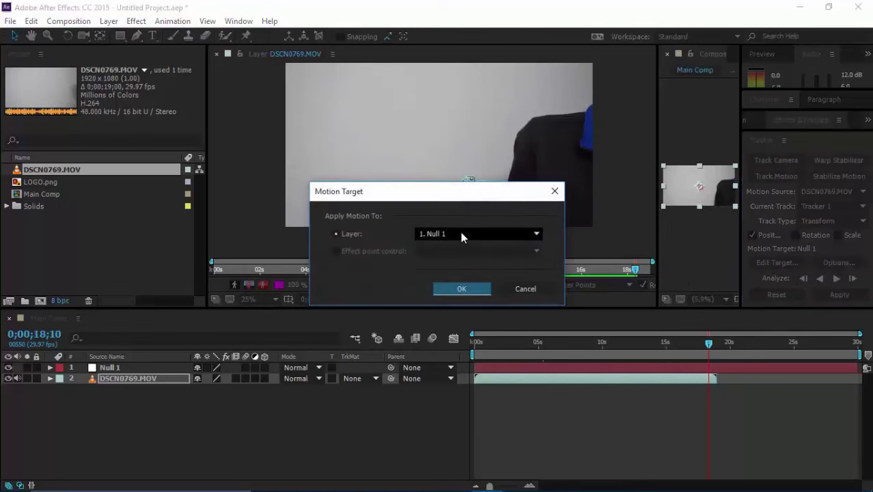
pyautogui.click(474, 290)
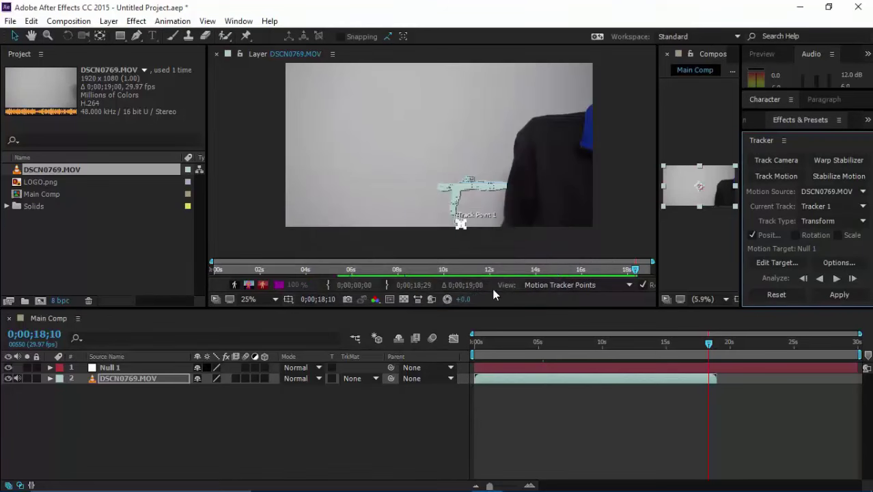
pyautogui.click(839, 294)
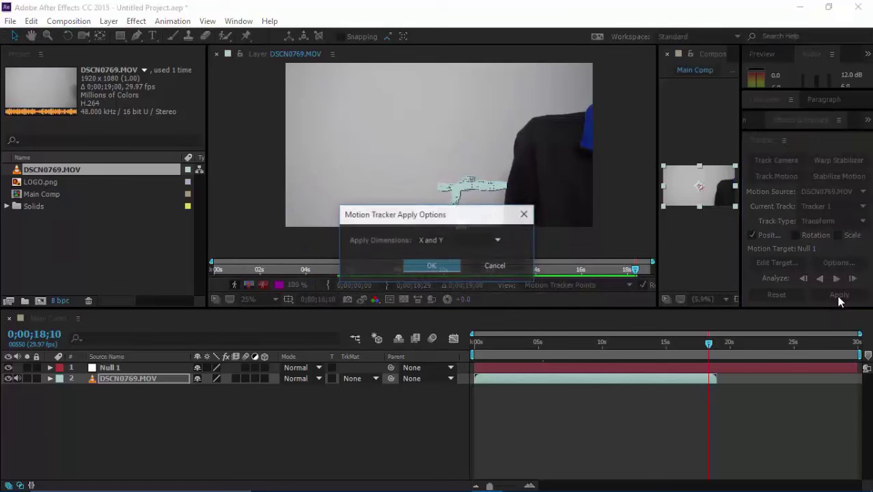
pyautogui.click(430, 266)
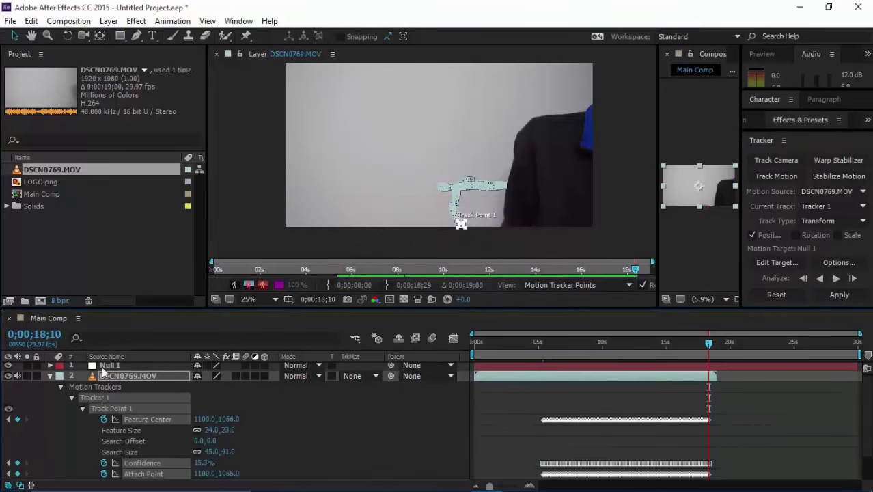
# Inspect Null 1's tracked Position keyframes around 14 seconds in the timeline
pyautogui.click(49, 377)
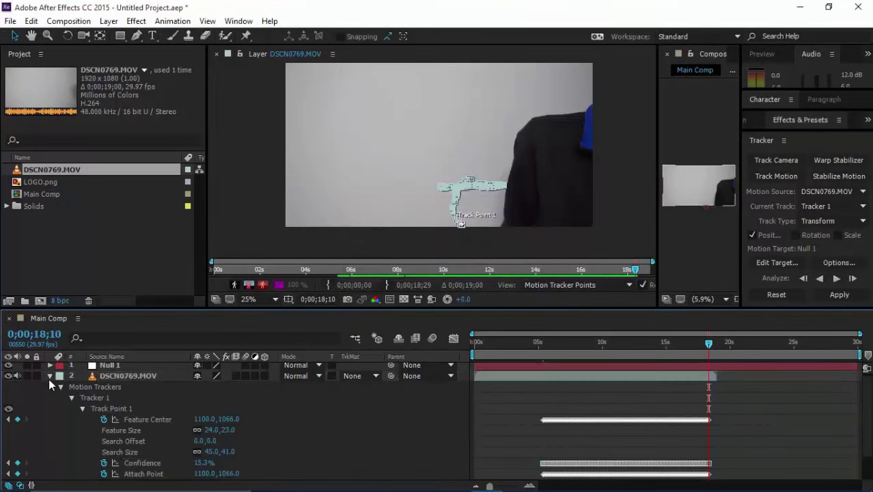
pyautogui.click(50, 368)
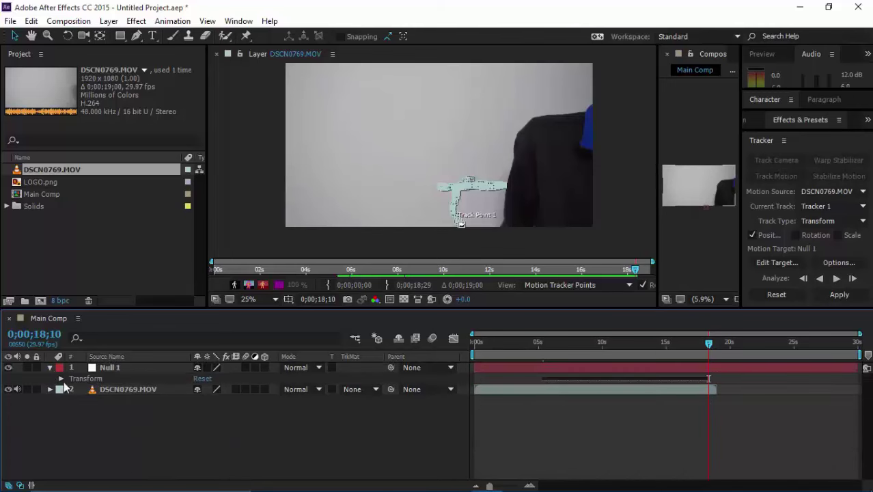
pyautogui.click(60, 378)
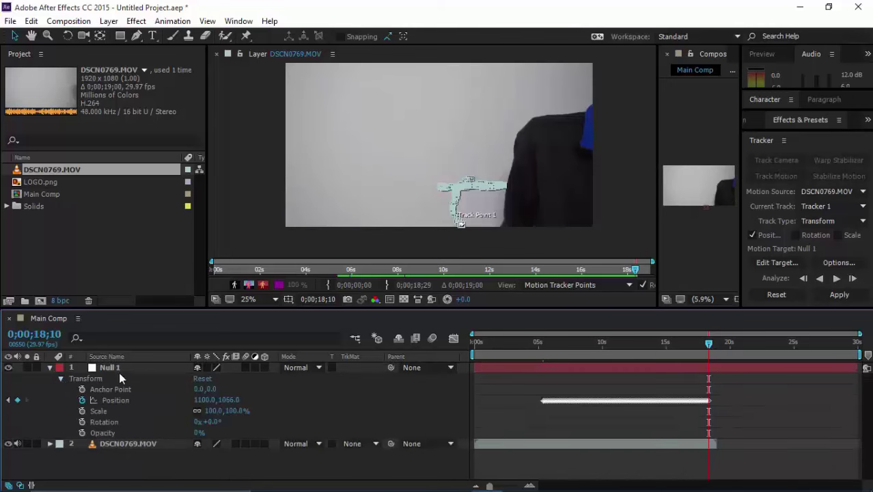
pyautogui.moveTo(543, 342); pyautogui.dragTo(544, 360)
pyautogui.moveTo(499, 488); pyautogui.dragTo(524, 486)
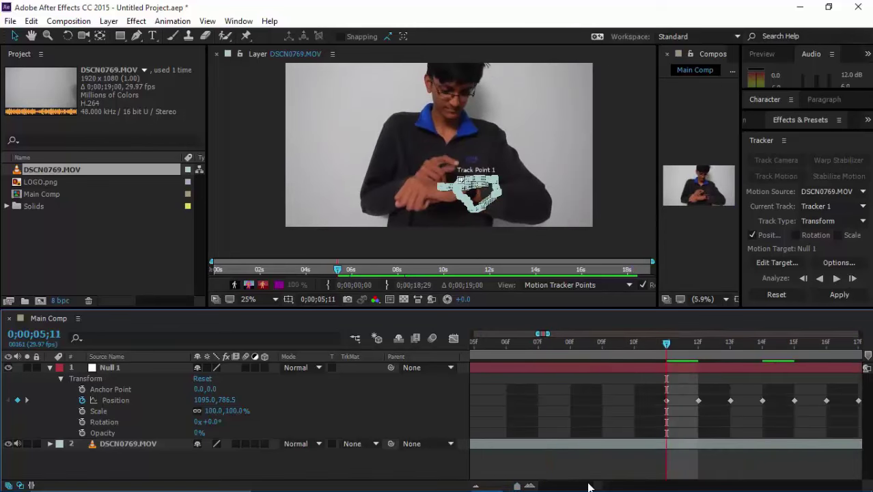
pyautogui.moveTo(595, 487); pyautogui.dragTo(684, 485)
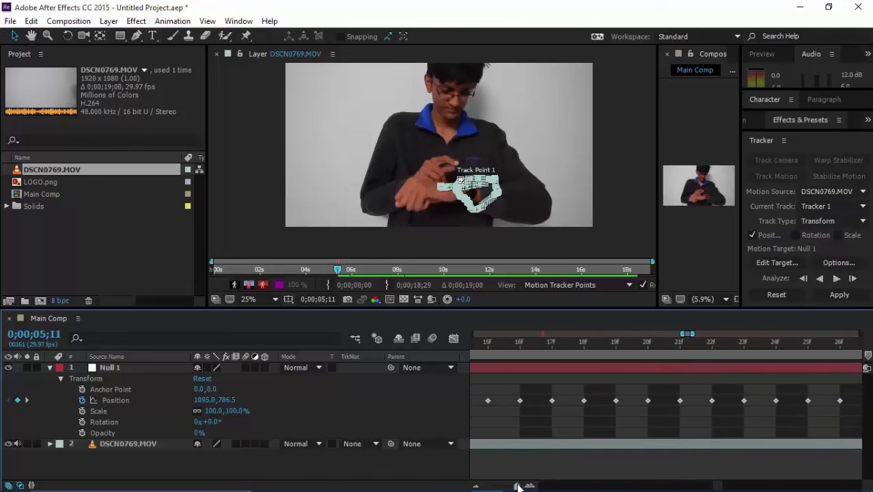
pyautogui.moveTo(517, 486); pyautogui.dragTo(489, 486)
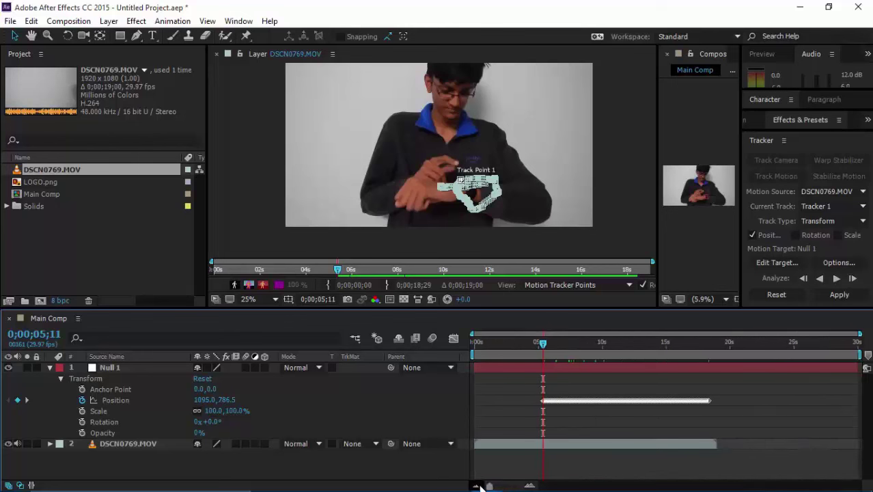
pyautogui.click(50, 368)
pyautogui.click(51, 368)
# Create a 1920×1080 HDTV 29.97 fps, 30-second composition named Hologram
pyautogui.click(49, 368)
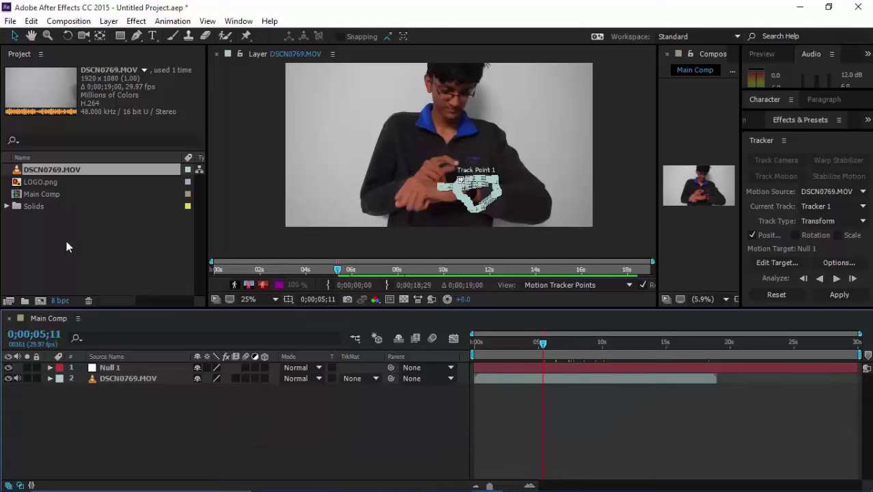
pyautogui.click(53, 181)
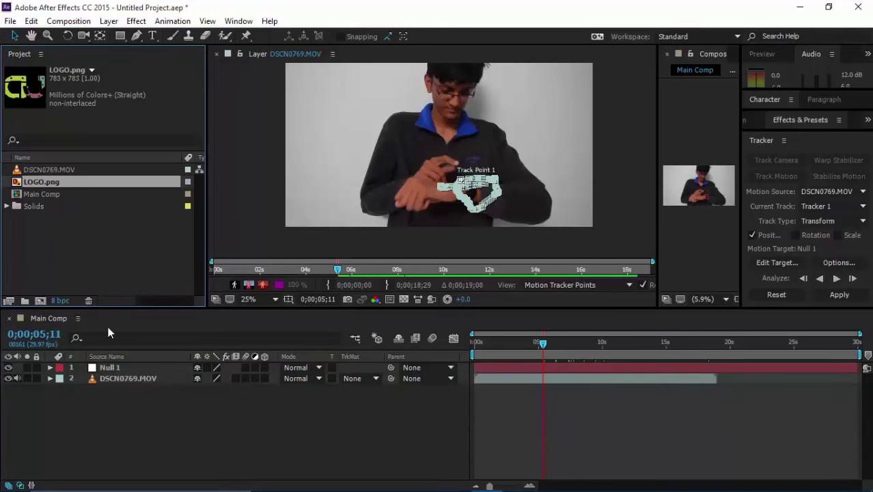
pyautogui.click(71, 21)
pyautogui.click(102, 54)
pyautogui.write('Hologram')
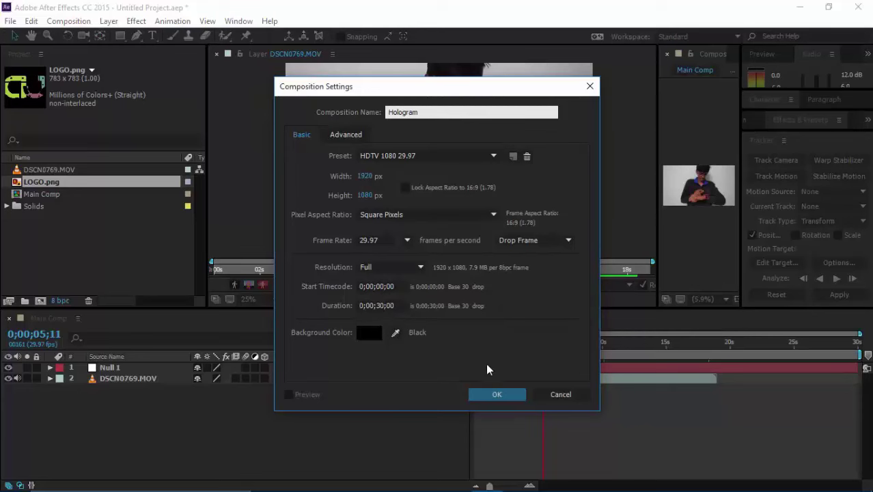
pyautogui.click(488, 393)
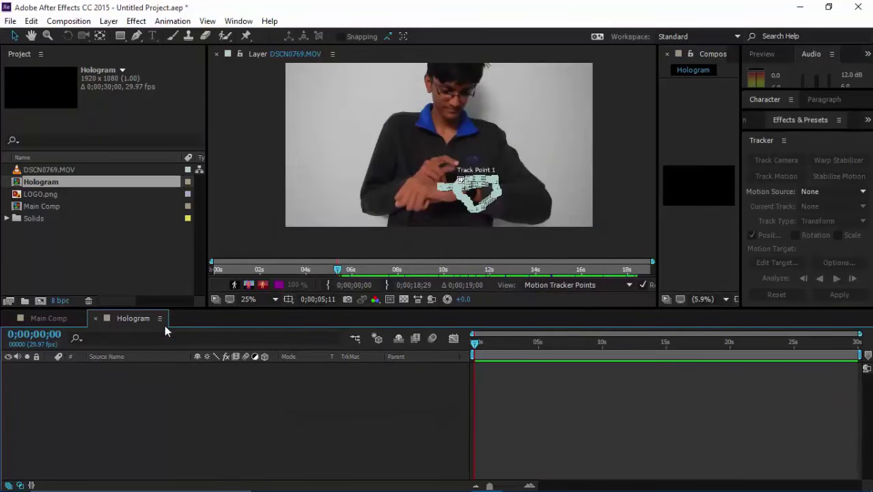
# Start a new solid layer in the Hologram comp and name it Hologram BG
pyautogui.click(215, 53)
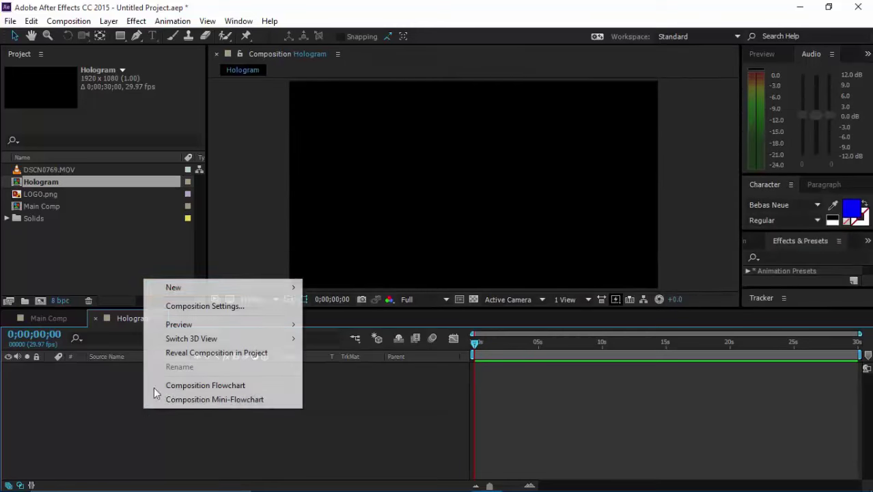
pyautogui.moveTo(245, 289)
pyautogui.click(378, 321)
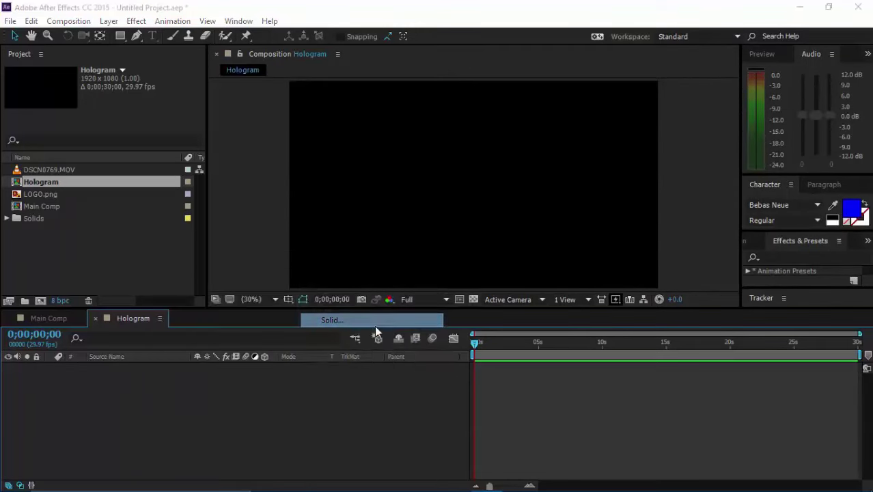
pyautogui.click(429, 328)
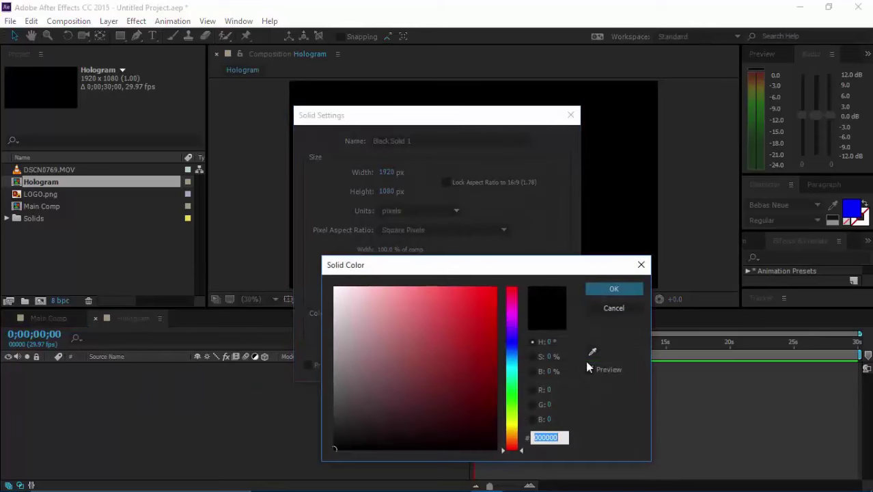
pyautogui.click(613, 288)
pyautogui.click(470, 141)
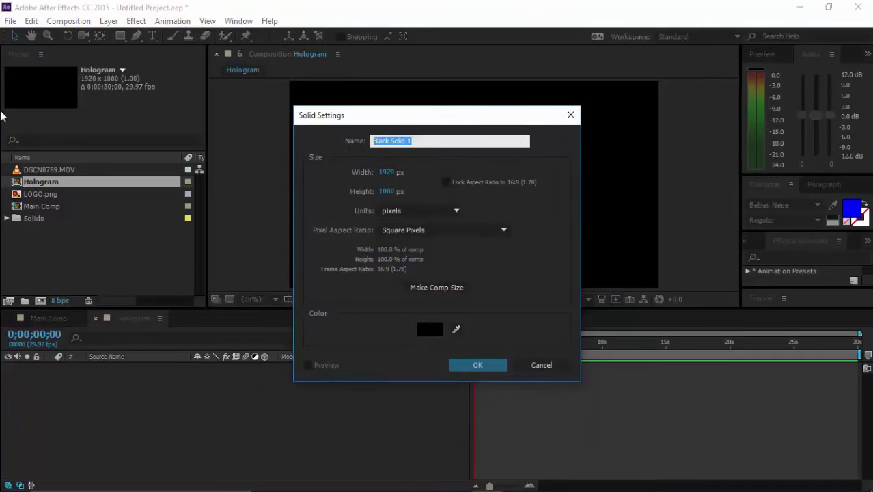
pyautogui.write('Hologram BG')
# Set the solid's colour to bright blue 001EFF and create it
pyautogui.click(430, 330)
pyautogui.click(511, 344)
pyautogui.click(494, 297)
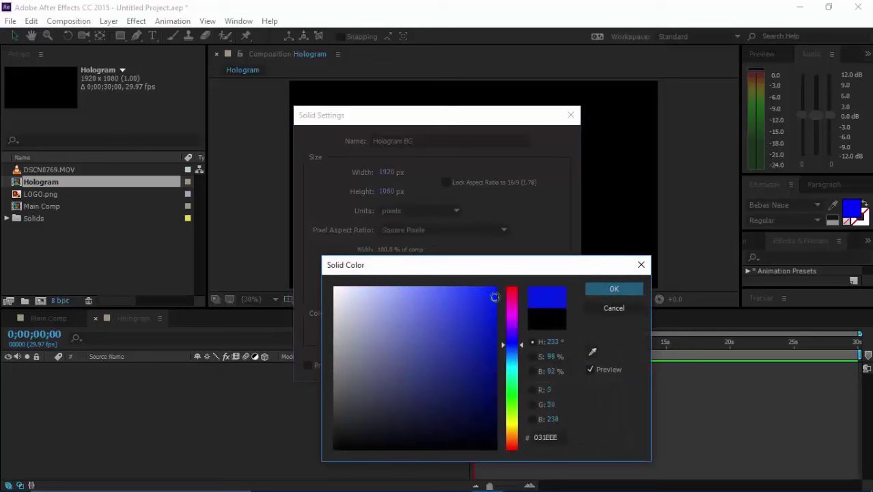
pyautogui.moveTo(495, 297); pyautogui.dragTo(523, 263)
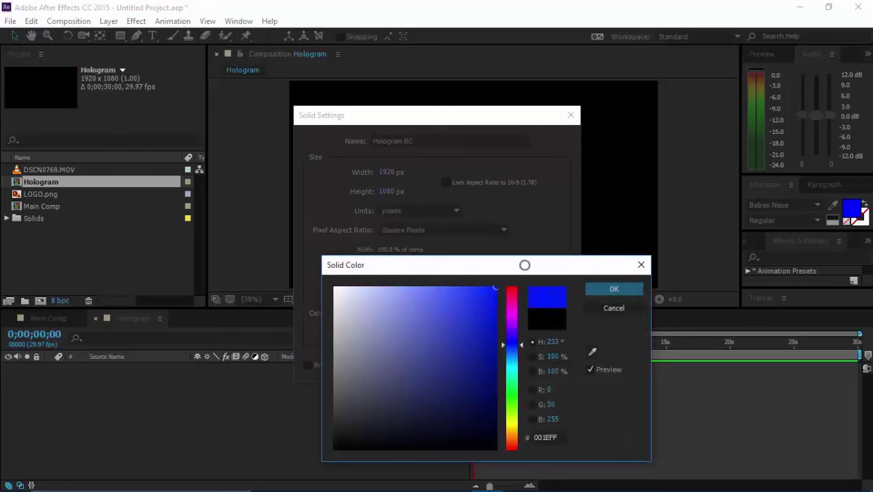
pyautogui.click(613, 291)
pyautogui.click(613, 290)
pyautogui.click(476, 366)
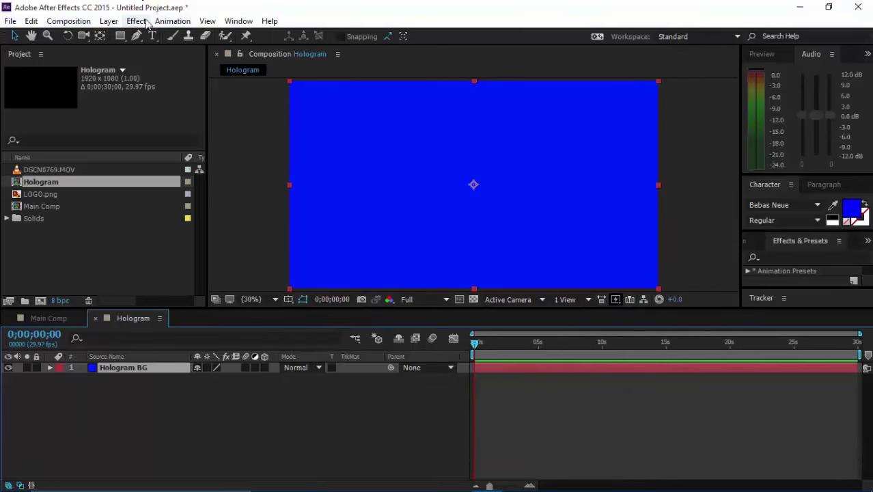
# Draw a rounded-rectangle mask in the centre of Hologram BG
pyautogui.click(137, 394)
pyautogui.click(143, 368)
pyautogui.click(145, 377)
pyautogui.click(145, 372)
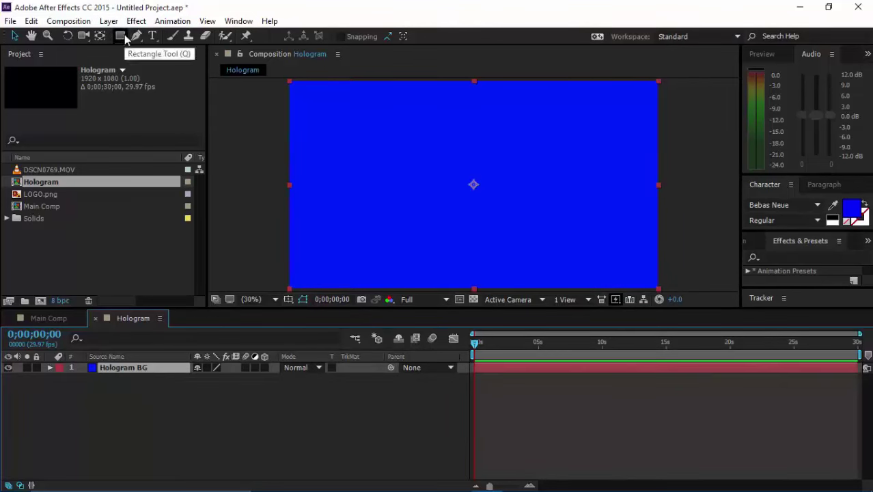
pyautogui.moveTo(124, 39); pyautogui.dragTo(204, 48)
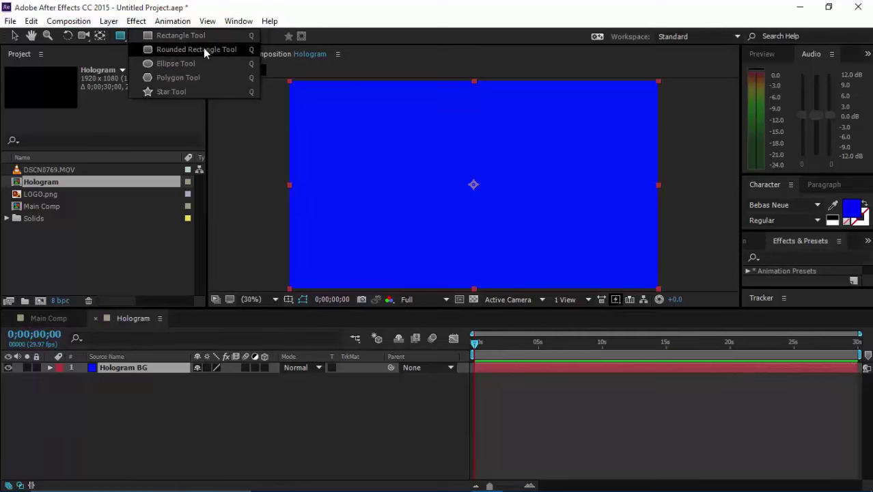
pyautogui.moveTo(204, 47); pyautogui.dragTo(204, 47)
pyautogui.moveTo(350, 121); pyautogui.dragTo(531, 262)
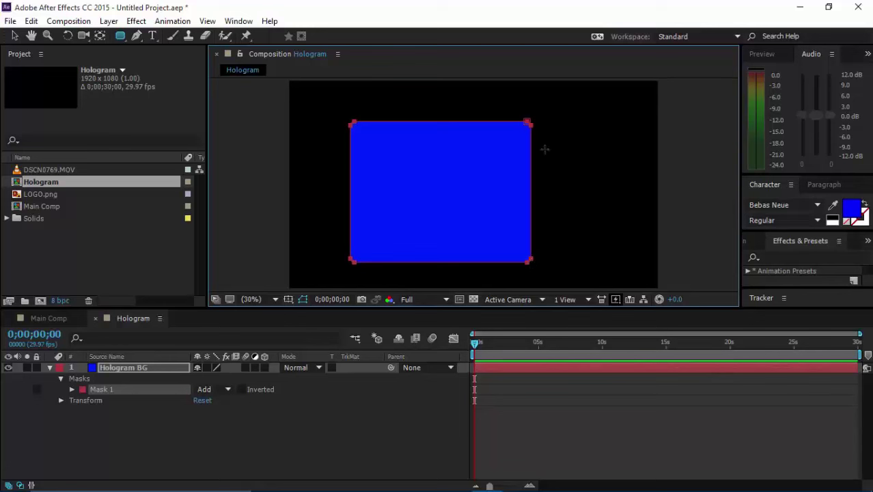
# Duplicate Mask 1, set Mask 2 to Subtract, and feather it to 248 pixels
pyautogui.click(116, 390)
pyautogui.hotkey('ctrl', 'd')
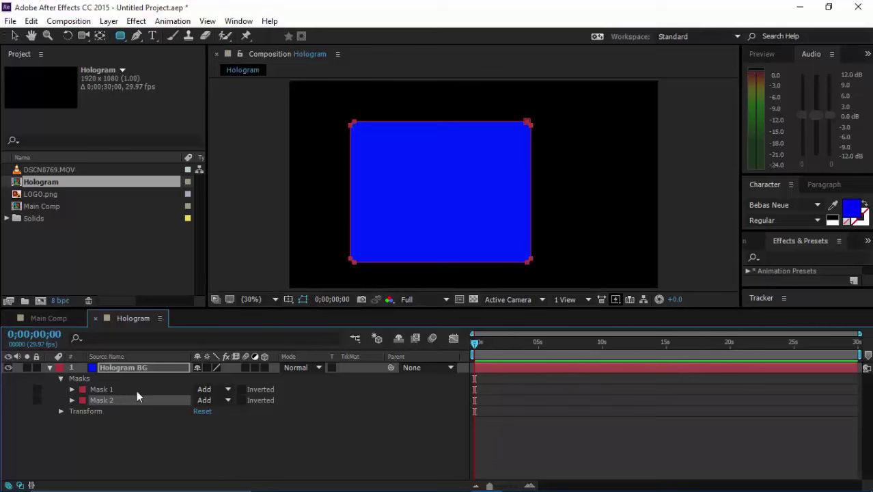
pyautogui.click(213, 401)
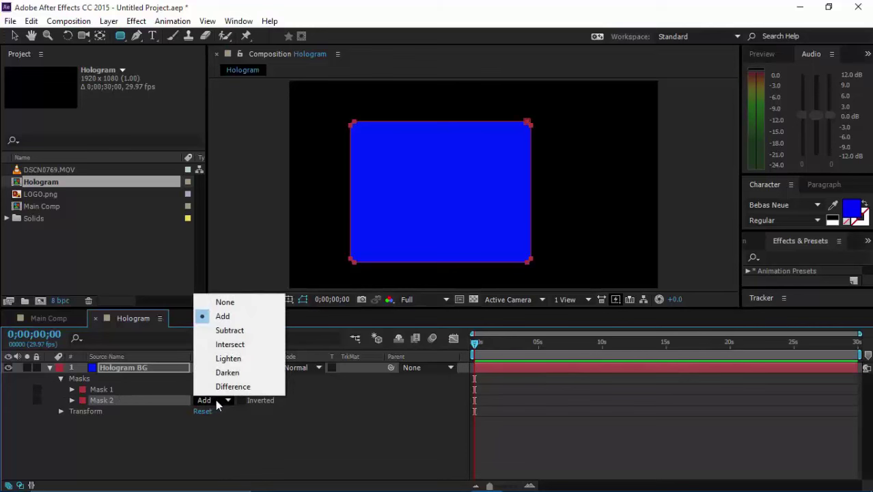
pyautogui.click(231, 333)
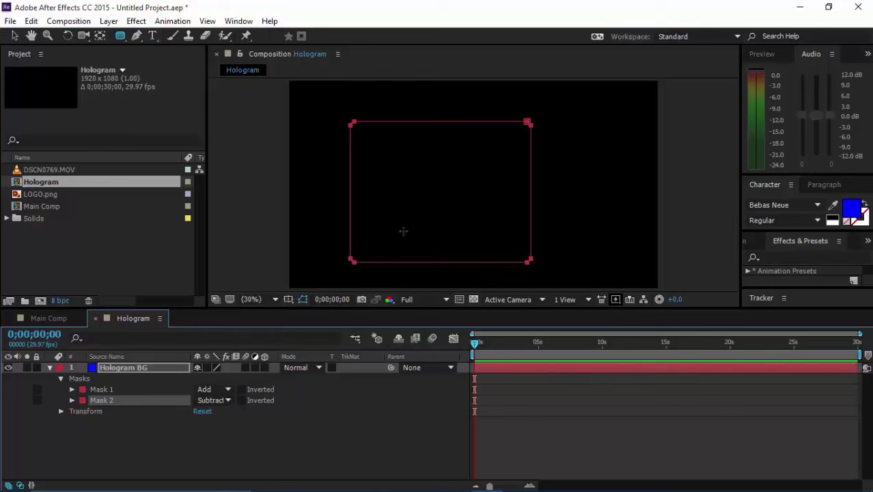
pyautogui.click(72, 400)
pyautogui.moveTo(219, 420); pyautogui.dragTo(353, 414)
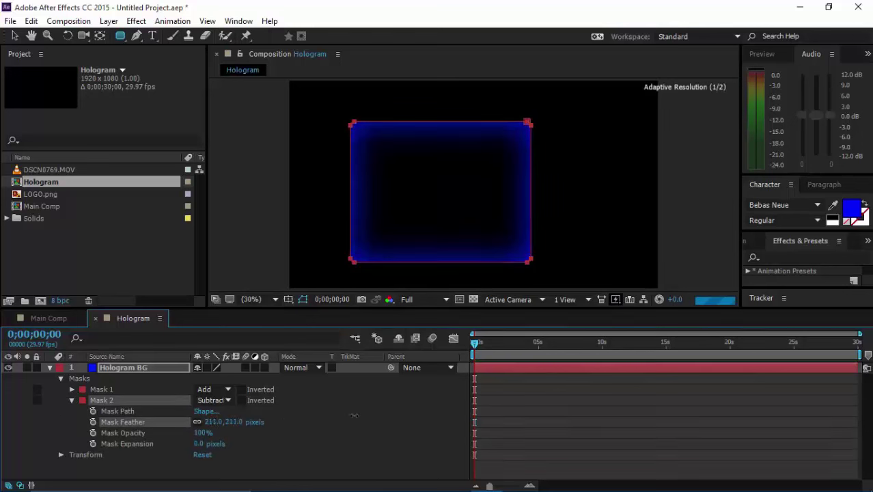
pyautogui.moveTo(353, 415)
pyautogui.mouseDown()
pyautogui.moveTo(386, 412)
pyautogui.moveTo(358, 418)
pyautogui.mouseUp()
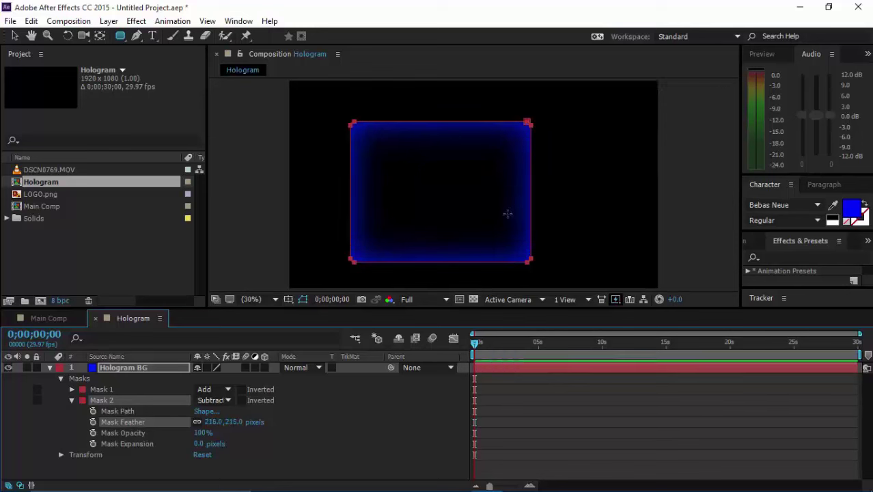
pyautogui.click(72, 400)
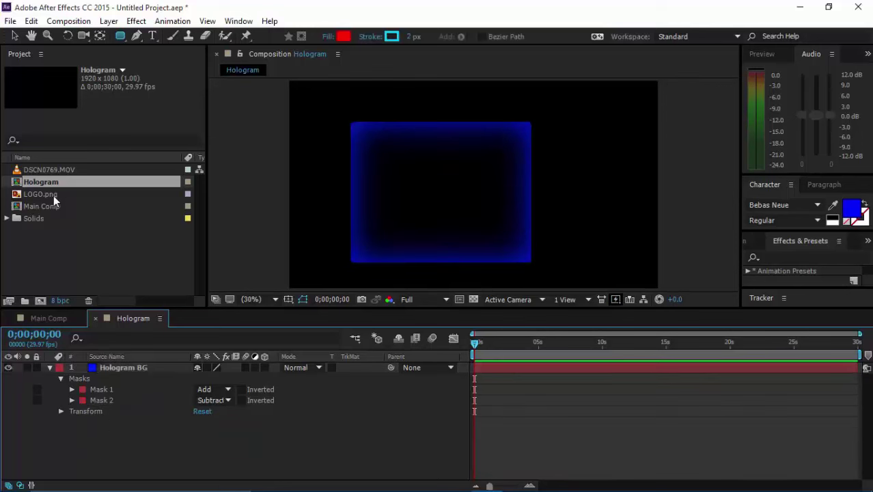
# Add LOGO.png to the Hologram timeline and position it slightly high inside the blue panel
pyautogui.moveTo(54, 194); pyautogui.dragTo(102, 364)
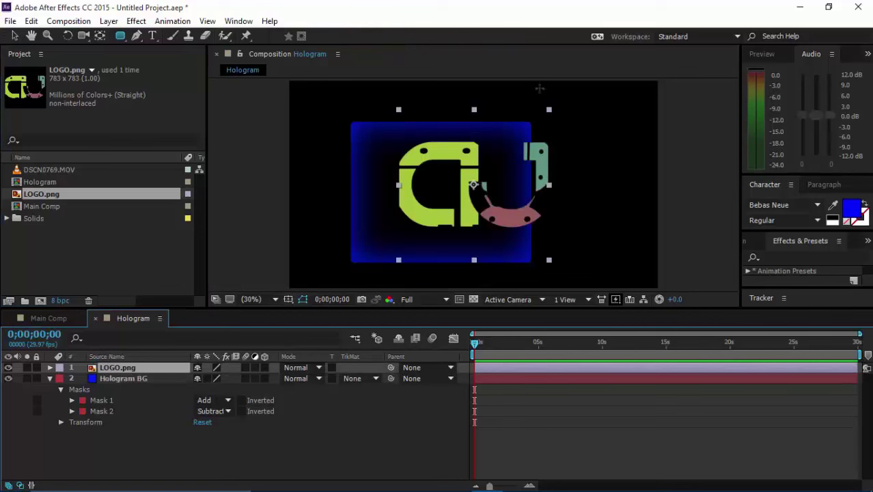
pyautogui.click(15, 36)
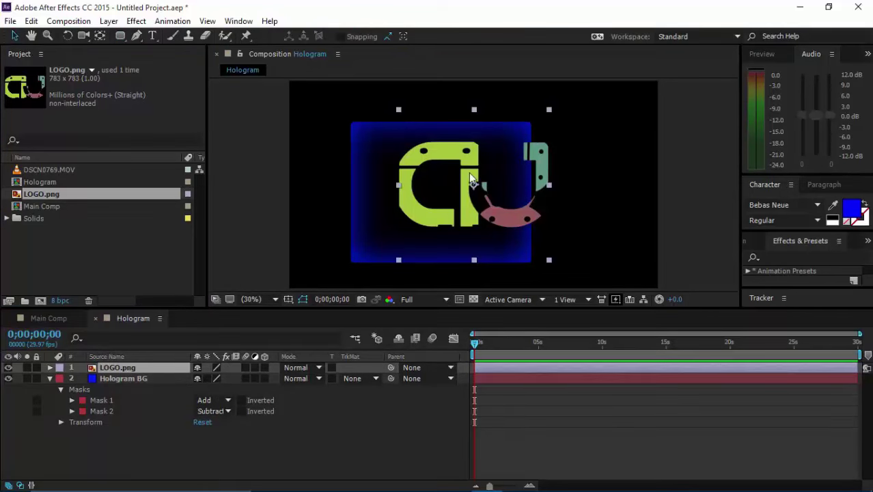
pyautogui.moveTo(533, 132)
pyautogui.mouseDown()
pyautogui.moveTo(505, 143)
pyautogui.moveTo(518, 124)
pyautogui.mouseUp()
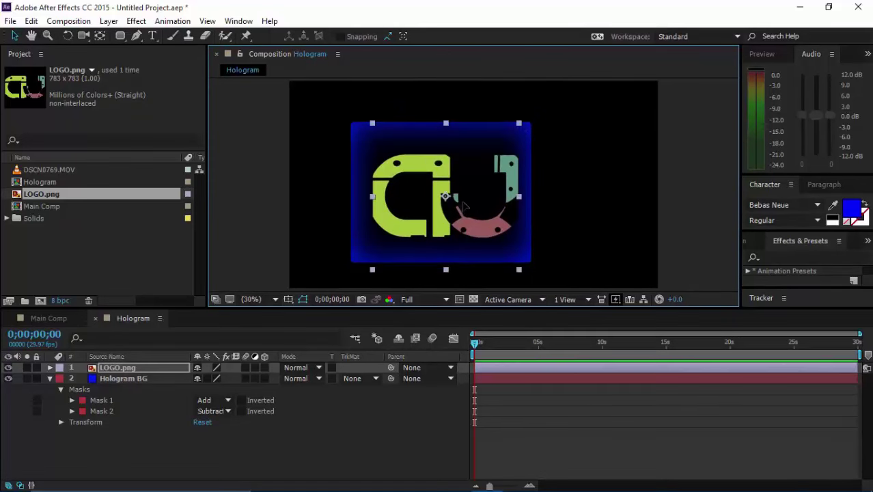
pyautogui.moveTo(464, 204); pyautogui.dragTo(457, 191)
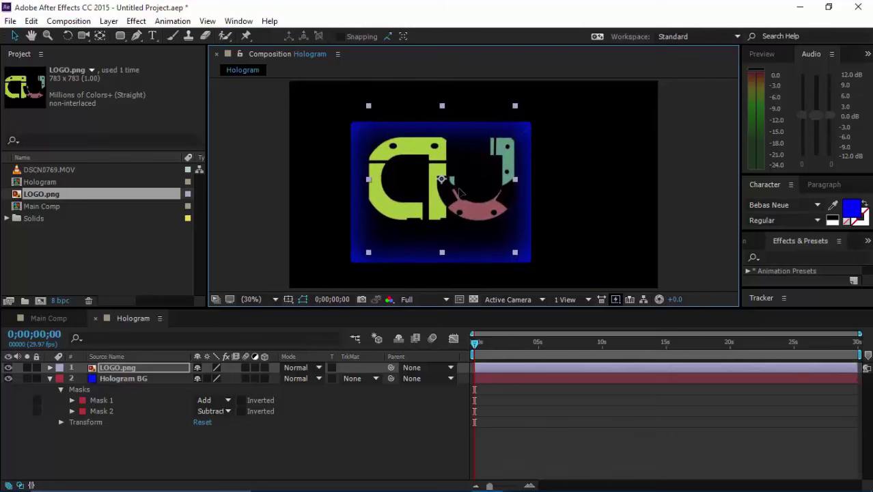
pyautogui.click(139, 445)
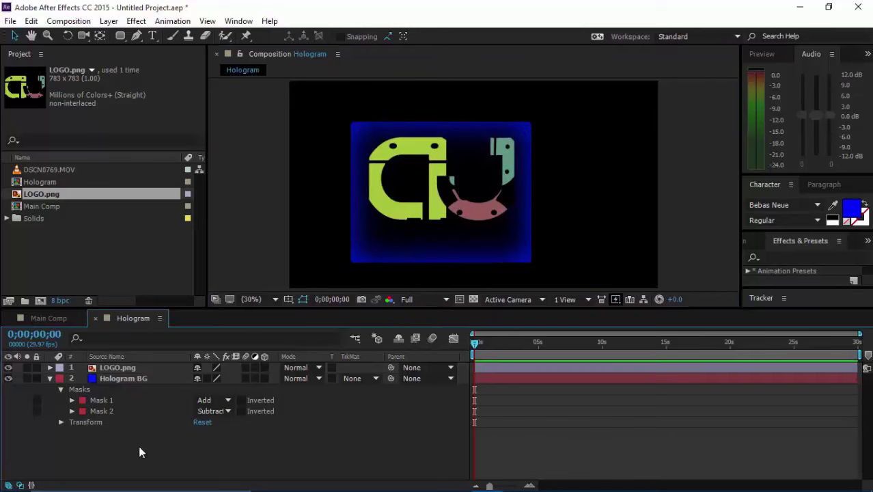
# Add a text layer with the creator's name on the panel below the logo
pyautogui.click(152, 35)
pyautogui.click(394, 247)
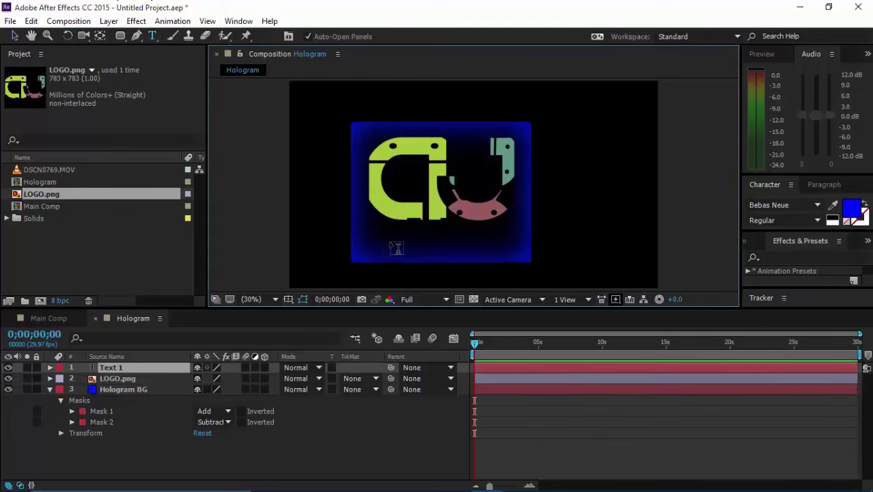
pyautogui.write('akshat jain')
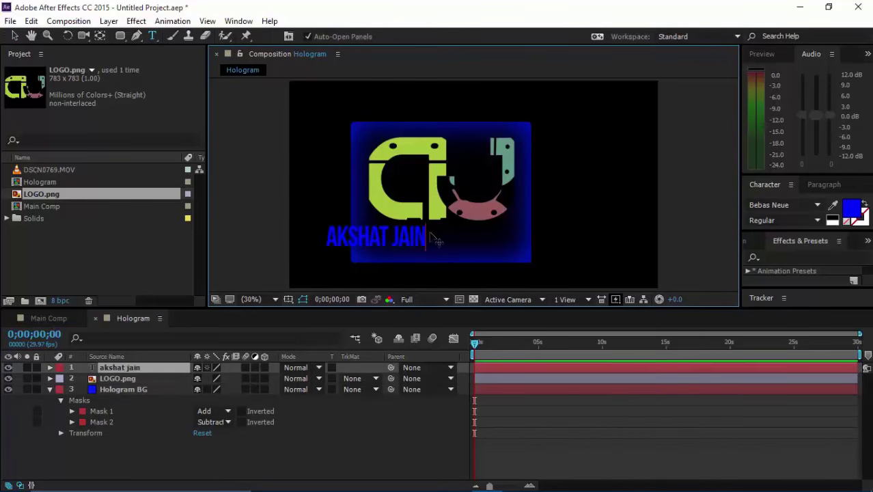
pyautogui.hotkey('ctrl', 'a')
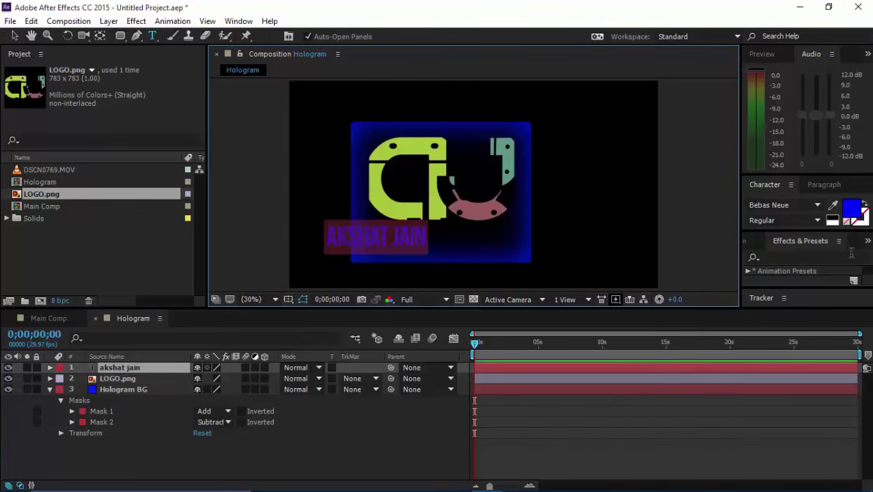
pyautogui.click(163, 459)
pyautogui.click(130, 367)
pyautogui.click(129, 387)
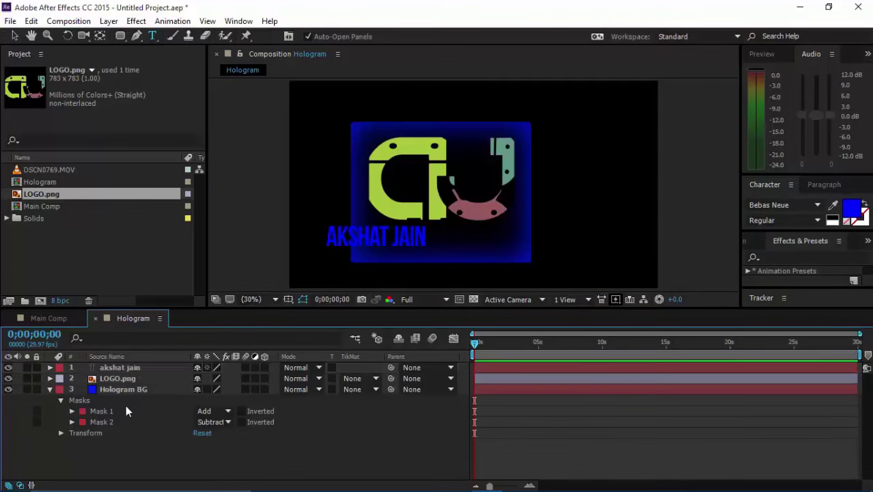
pyautogui.click(138, 367)
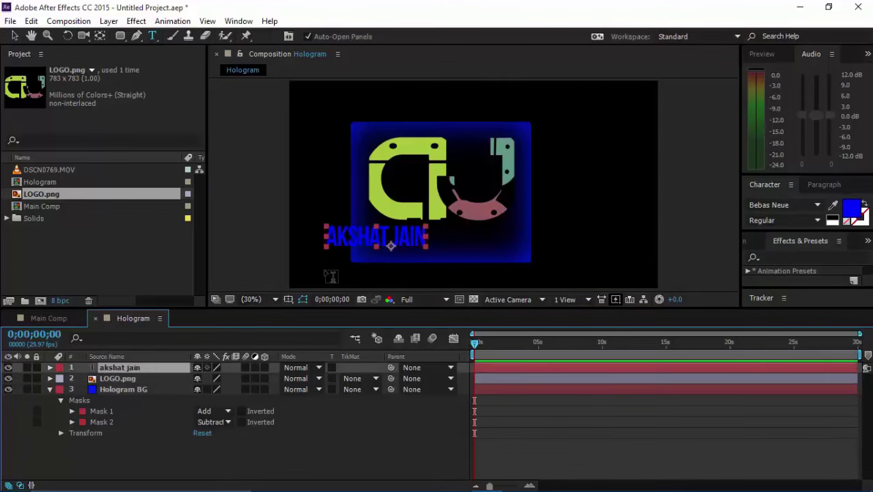
# Move the name text to the panel's lower centre and scale it up to span the panel
pyautogui.click(15, 35)
pyautogui.moveTo(357, 232); pyautogui.dragTo(424, 243)
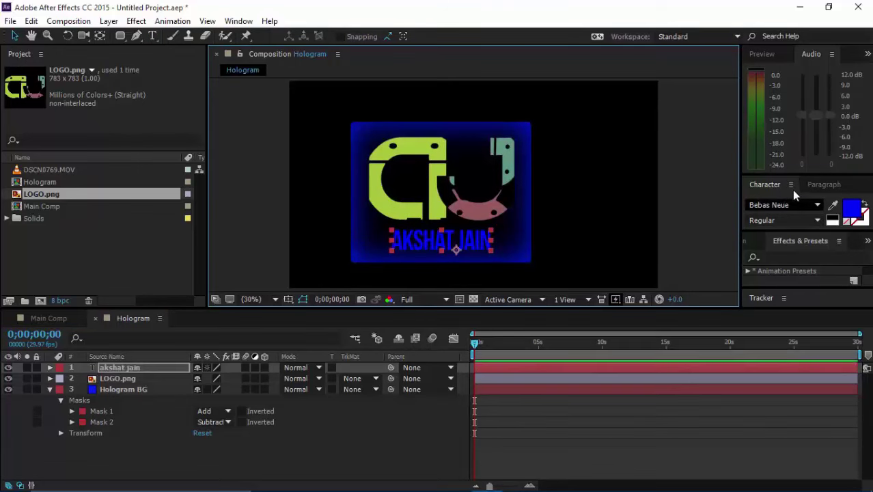
pyautogui.moveTo(785, 175); pyautogui.dragTo(792, 118)
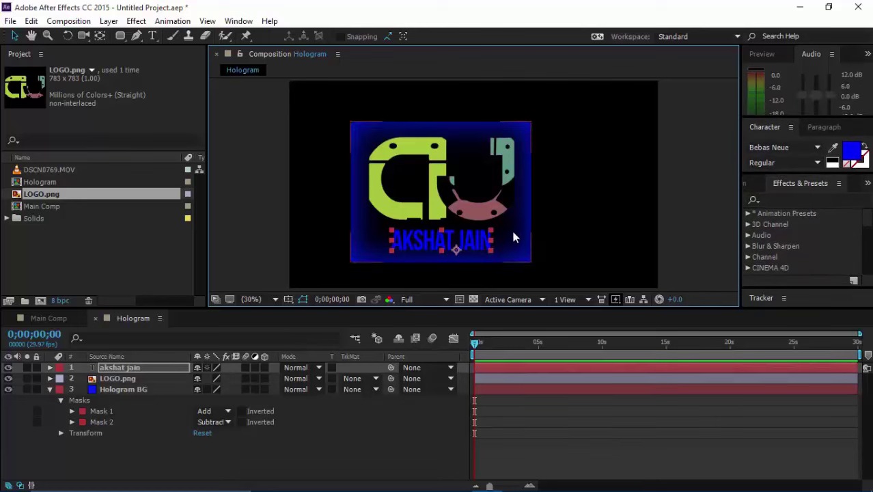
pyautogui.moveTo(492, 234); pyautogui.dragTo(499, 226)
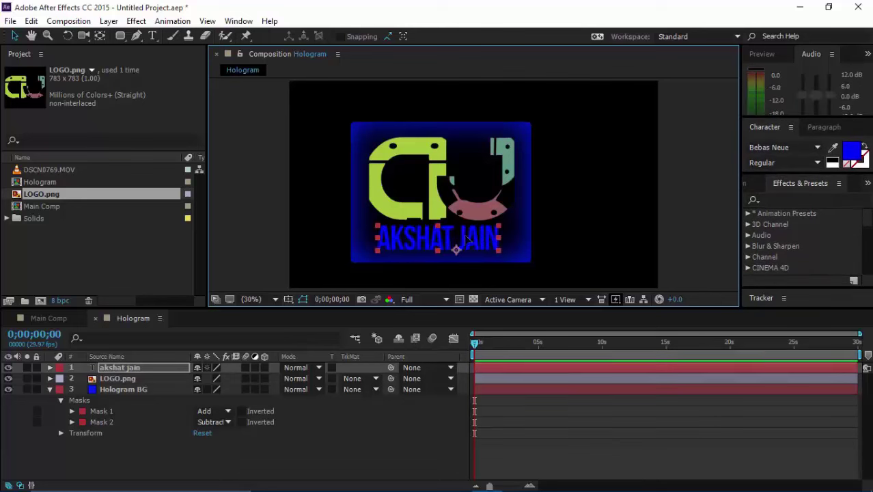
pyautogui.click(94, 456)
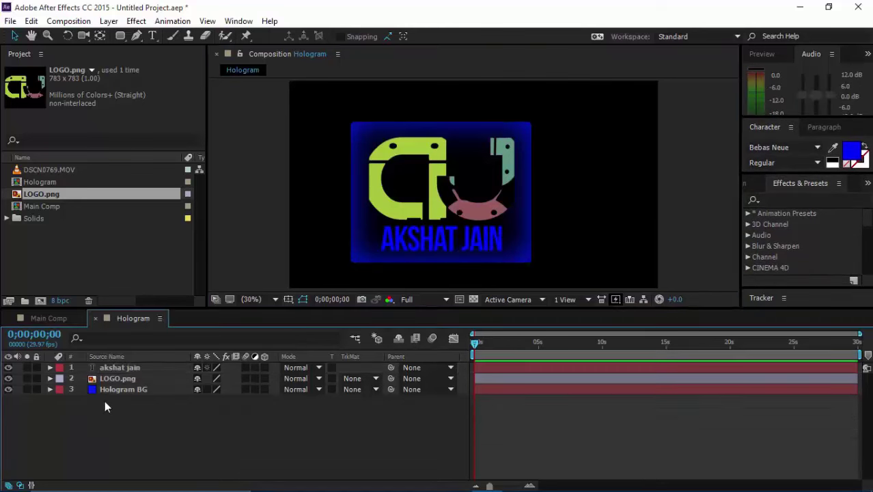
pyautogui.moveTo(192, 447); pyautogui.dragTo(123, 357)
# Pre-compose the text, LOGO.png and Hologram BG layers into a comp named HOLOGRAM
pyautogui.click(157, 451)
pyautogui.rightClick(132, 381)
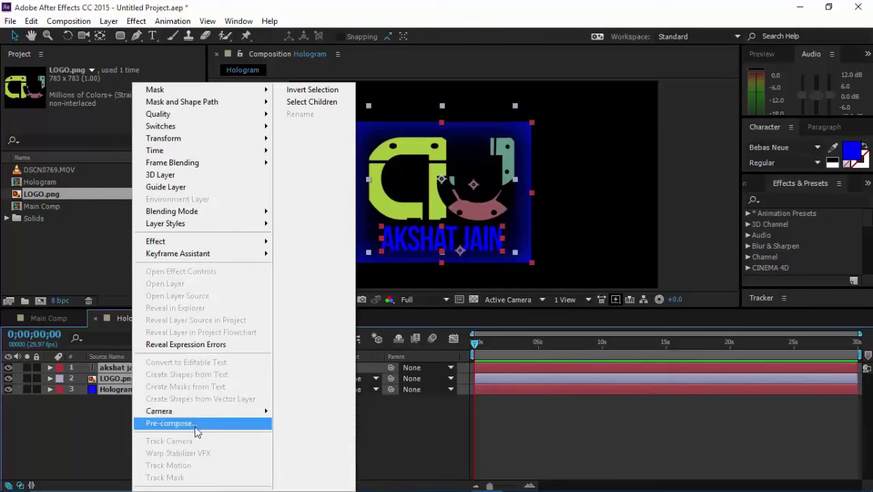
pyautogui.click(193, 423)
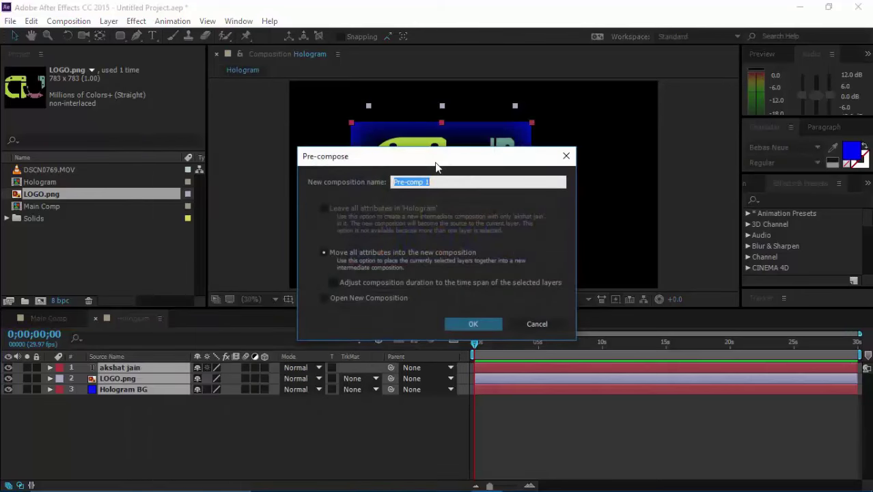
pyautogui.write('HOLOGRAM')
pyautogui.click(458, 328)
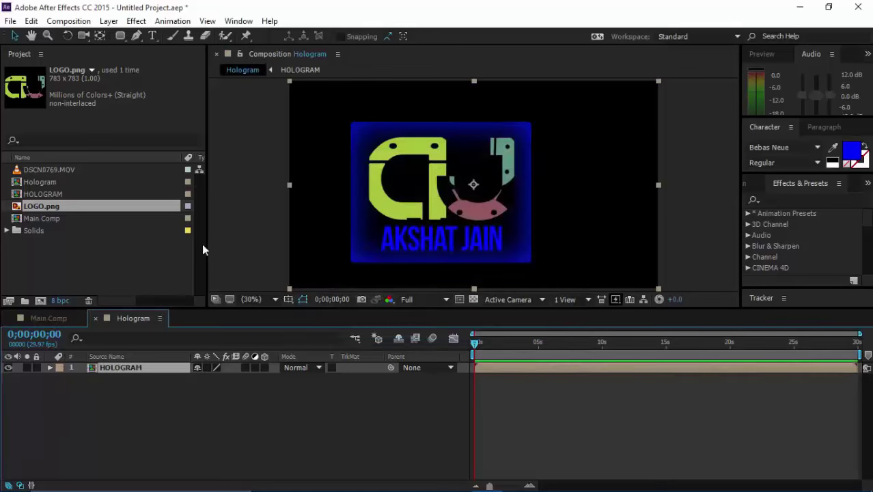
pyautogui.click(60, 196)
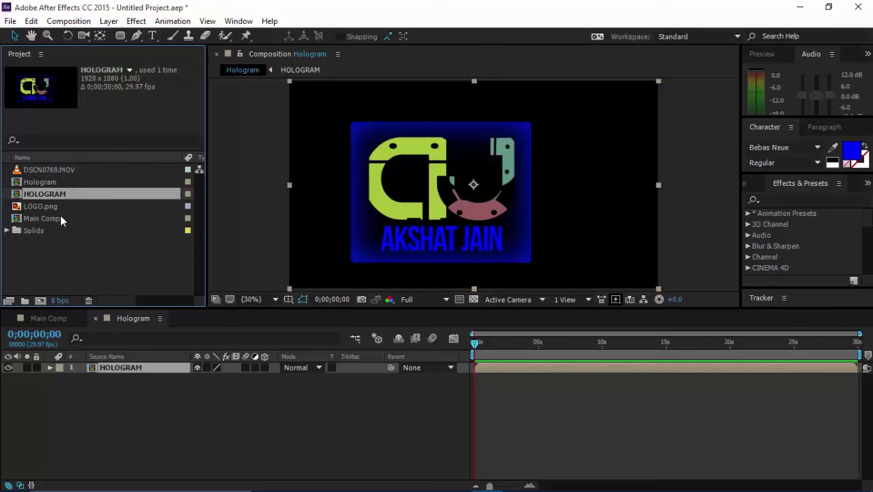
# Add HOLOGRAM as the top layer of Main Comp and check it over the footage
pyautogui.click(46, 318)
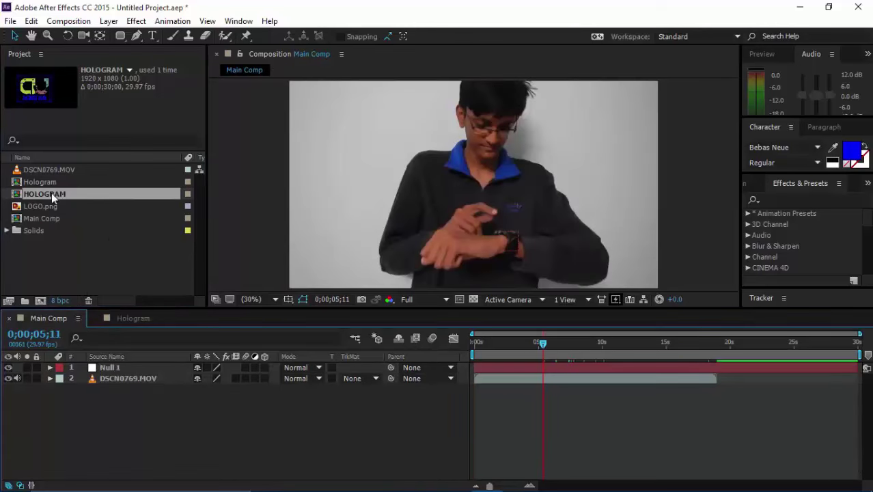
pyautogui.moveTo(87, 346); pyautogui.dragTo(94, 366)
pyautogui.moveTo(531, 348)
pyautogui.mouseDown()
pyautogui.moveTo(562, 340)
pyautogui.moveTo(516, 342)
pyautogui.moveTo(541, 343)
pyautogui.mouseUp()
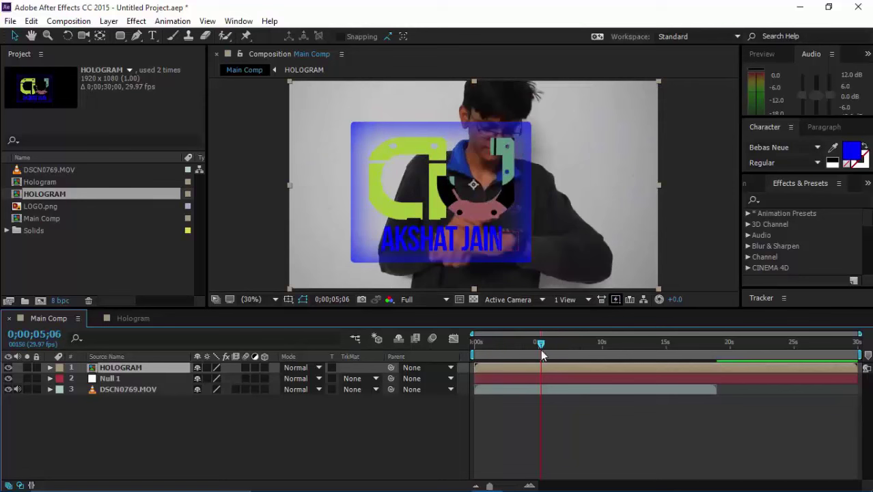
# Parent the HOLOGRAM layer to the tracked Null 1 so it follows the watch
pyautogui.moveTo(540, 349); pyautogui.dragTo(571, 345)
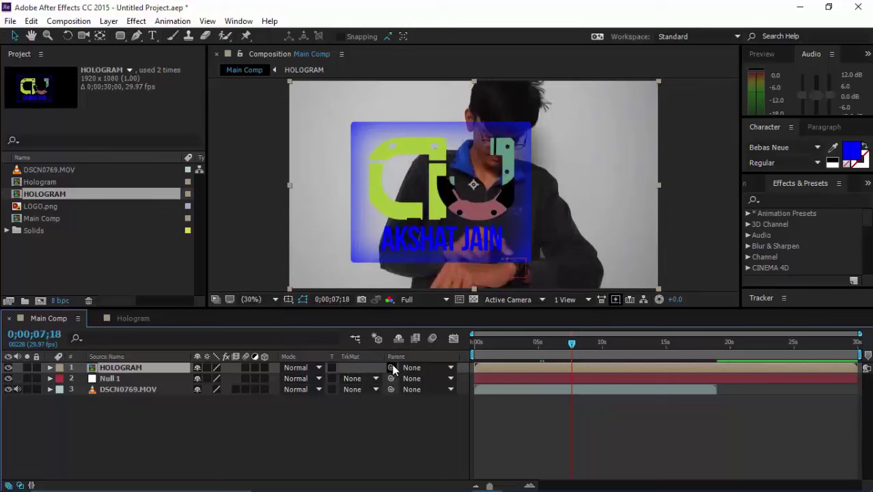
pyautogui.moveTo(391, 369); pyautogui.dragTo(345, 368)
pyautogui.moveTo(346, 371); pyautogui.dragTo(168, 383)
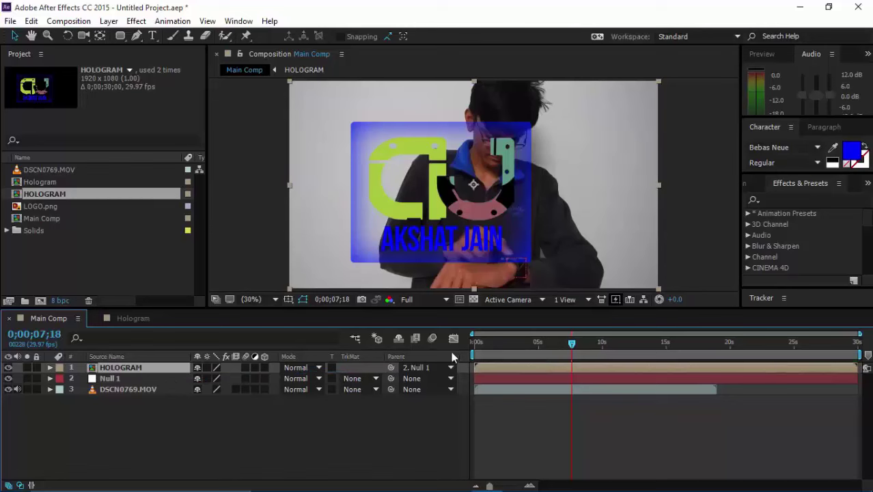
# Go to frame 0;00;08;08, where the hologram should begin, and zoom the viewer to 33.3%
pyautogui.moveTo(575, 343); pyautogui.dragTo(597, 354)
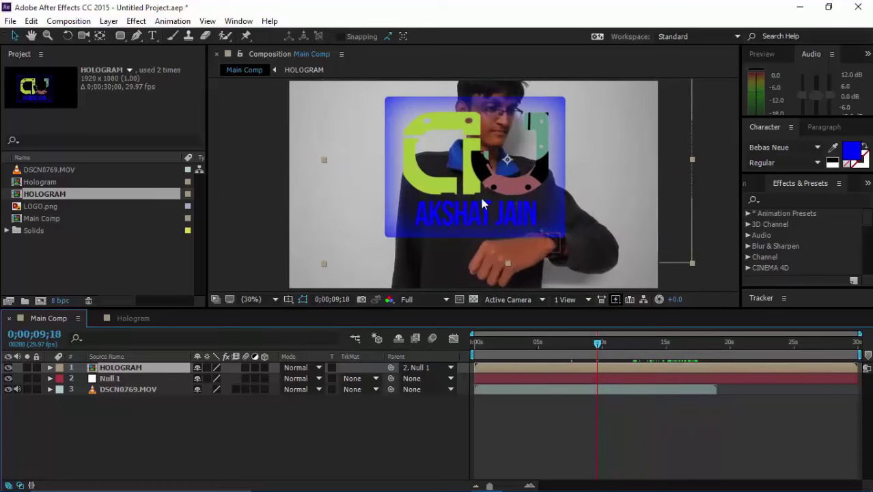
pyautogui.moveTo(585, 349)
pyautogui.mouseDown()
pyautogui.moveTo(565, 347)
pyautogui.moveTo(590, 347)
pyautogui.moveTo(578, 346)
pyautogui.mouseUp()
pyautogui.click(580, 342)
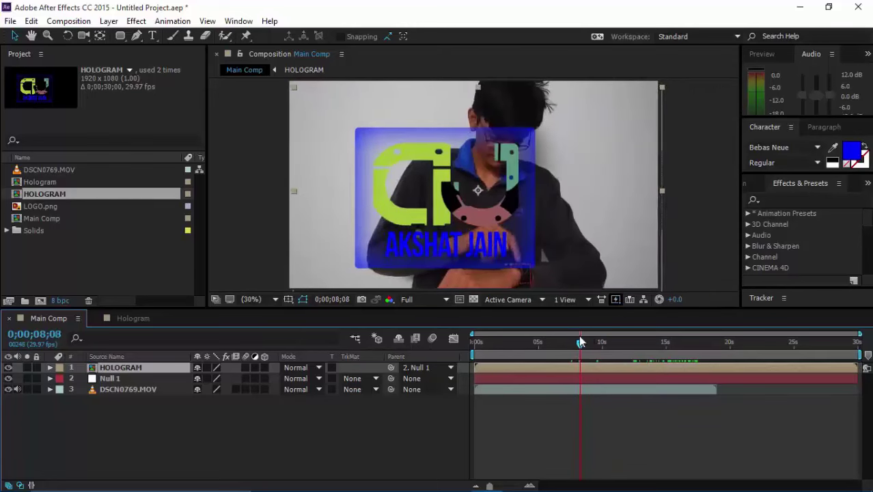
pyautogui.press('.')
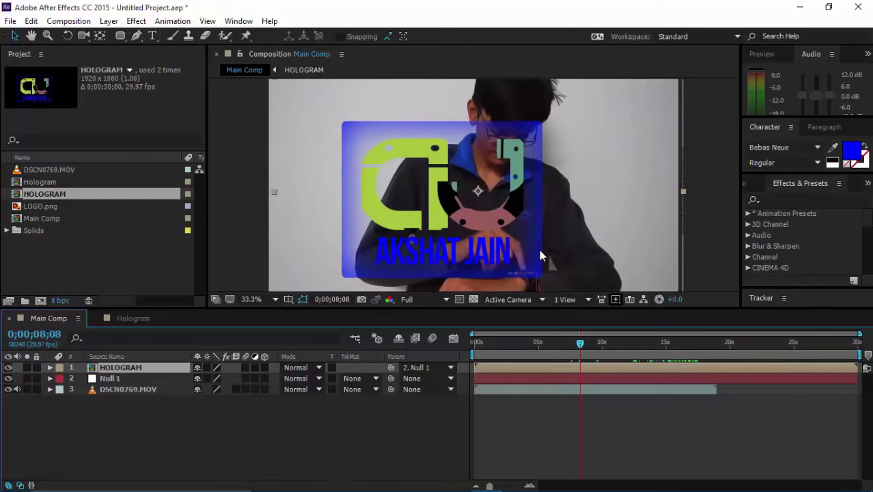
pyautogui.scroll(-2, 534, 259)
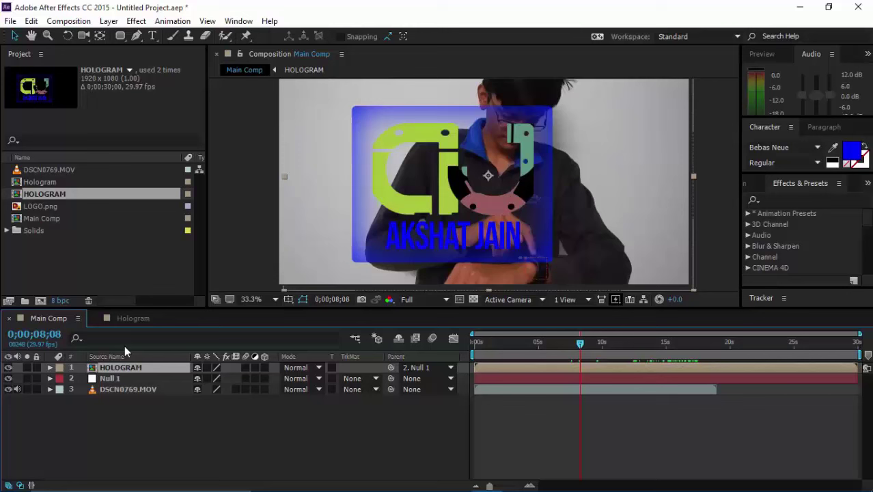
# Trim HOLOGRAM's in point to 0;00;08;08 and verify its first visible frame
pyautogui.hotkey('alt', '[')
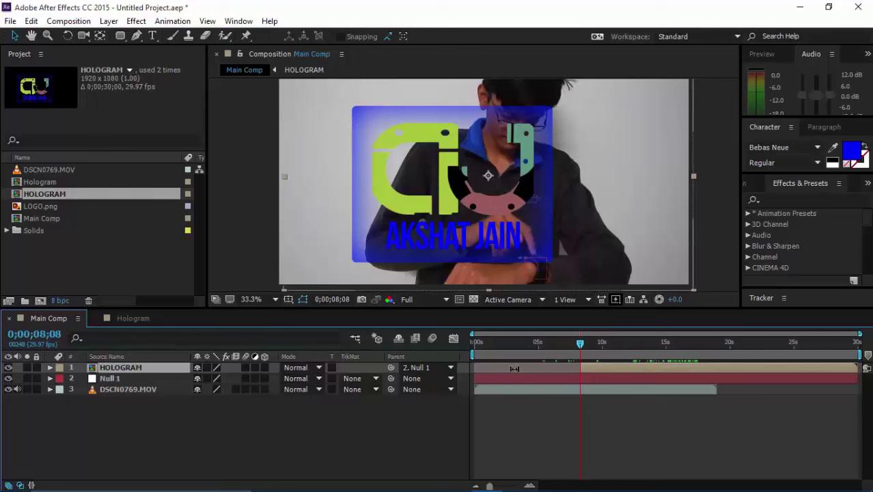
pyautogui.moveTo(581, 345); pyautogui.dragTo(578, 345)
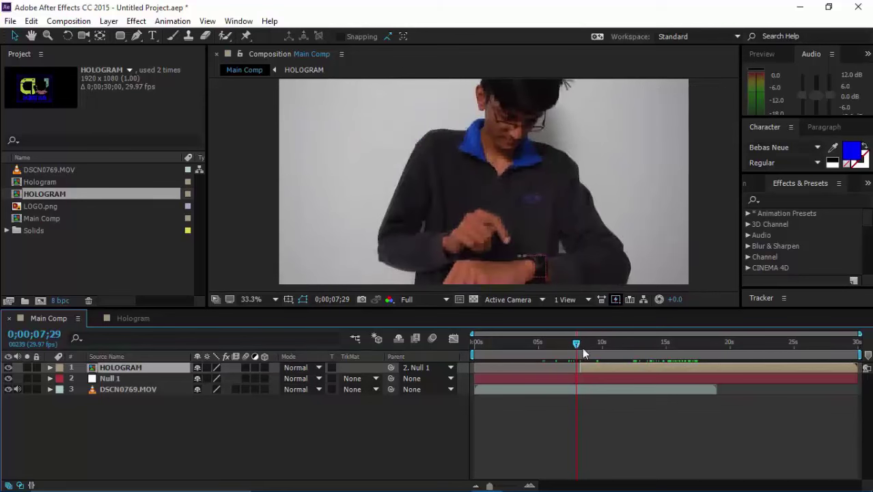
pyautogui.press('pagedown')
pyautogui.press('pagedown')
pyautogui.press('pagedown')
pyautogui.press('pagedown')
pyautogui.press('pagedown')
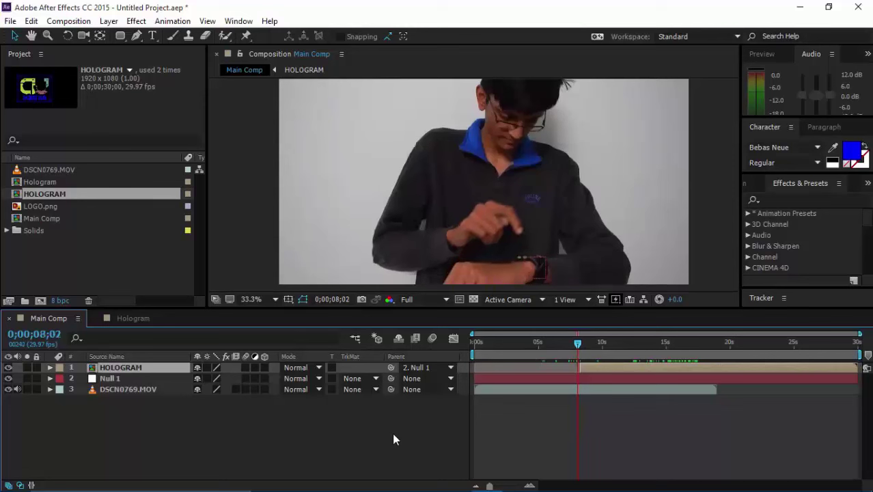
pyautogui.press('pagedown')
pyautogui.press('pagedown')
pyautogui.press('pagedown')
pyautogui.press('pagedown')
pyautogui.press('pageup')
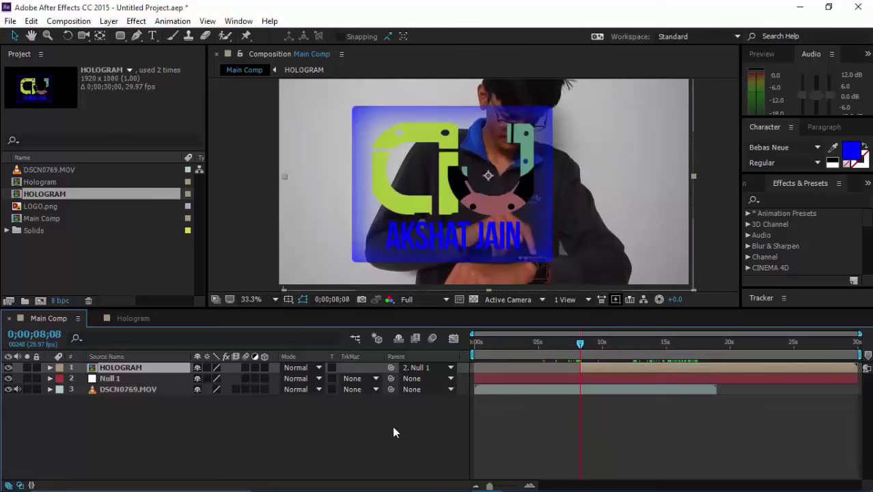
pyautogui.press('pagedown')
# Trim HOLOGRAM's out point at 0;00;17;04
pyautogui.moveTo(581, 347); pyautogui.dragTo(691, 347)
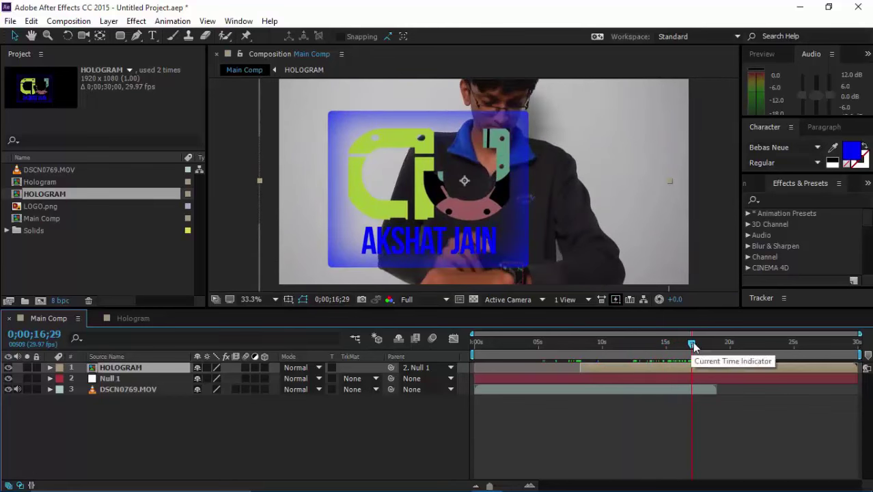
pyautogui.click(694, 344)
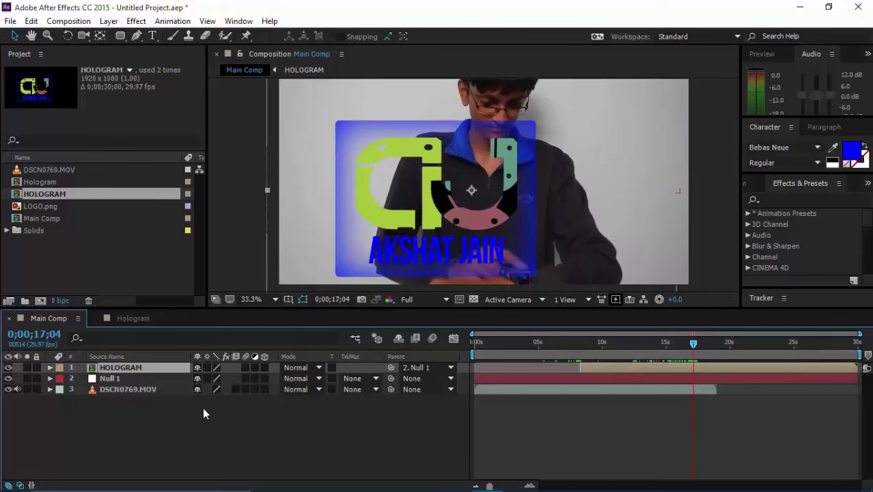
pyautogui.hotkey('alt', ']')
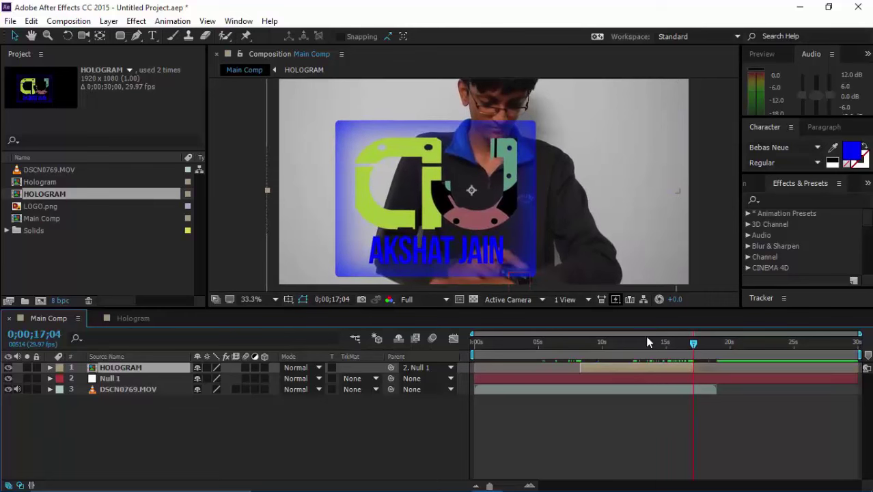
pyautogui.moveTo(652, 343); pyautogui.dragTo(580, 343)
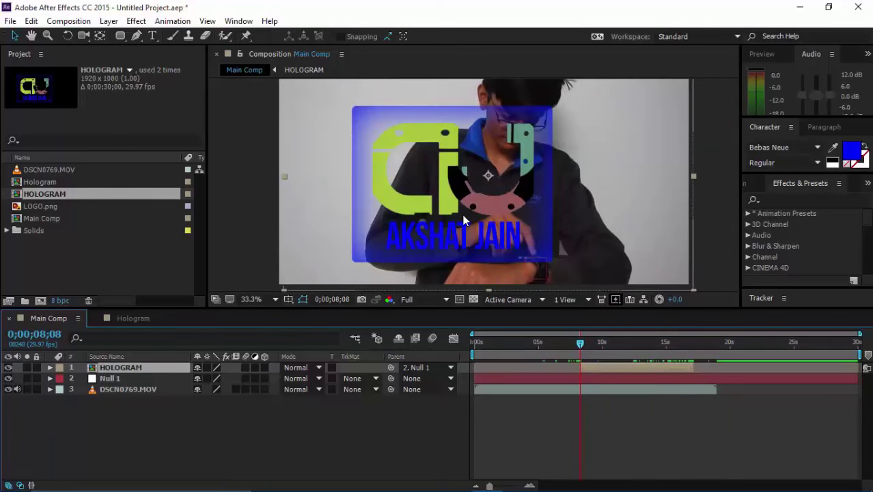
# Shift the hologram panel right and shrink it to 53% scale
pyautogui.moveTo(474, 218); pyautogui.dragTo(540, 222)
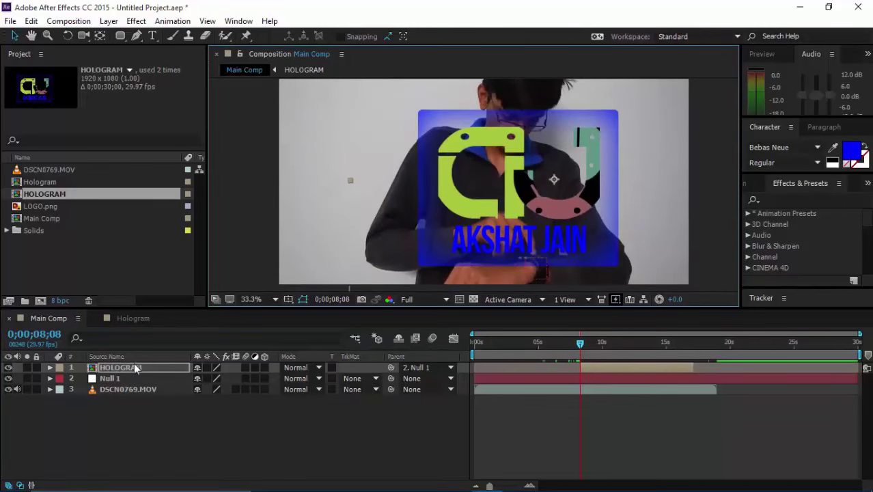
pyautogui.click(138, 413)
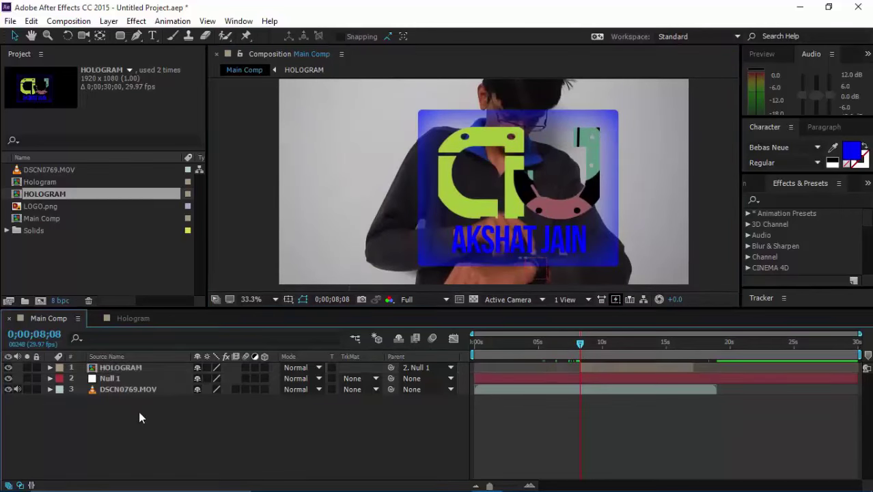
pyautogui.click(142, 368)
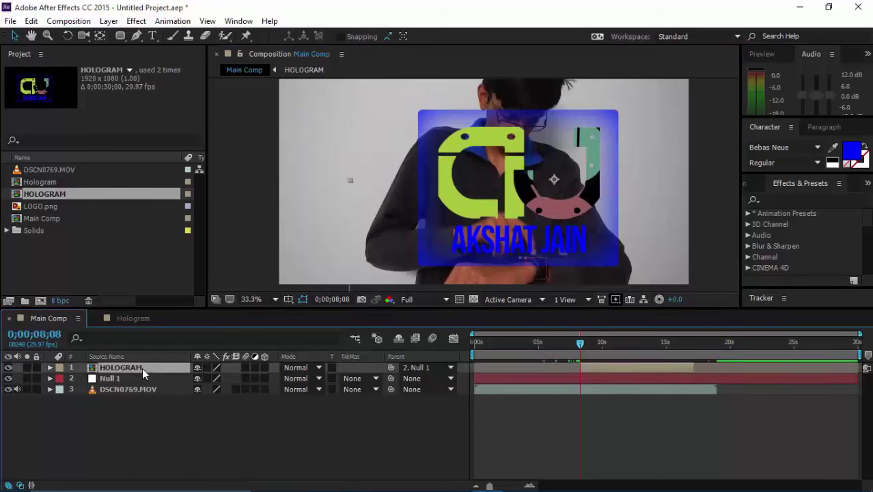
pyautogui.press('s')
pyautogui.moveTo(222, 380); pyautogui.dragTo(190, 380)
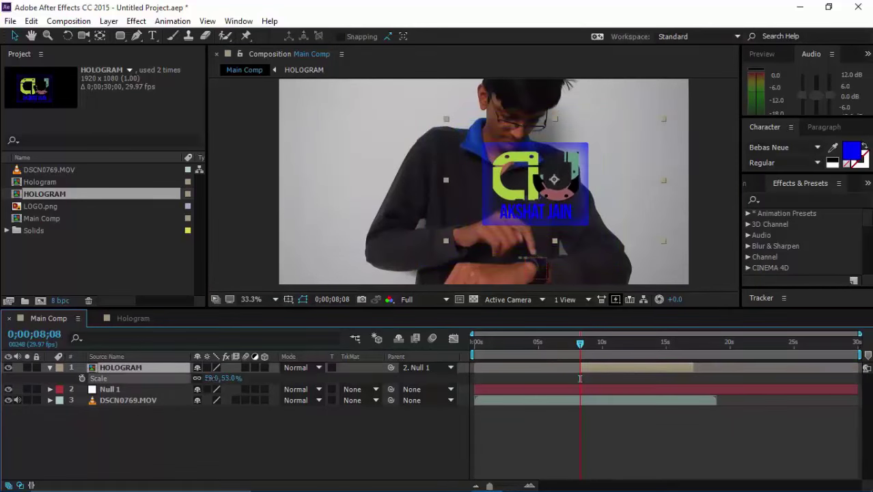
pyautogui.click(50, 367)
# Position the panel over the wrist watch and reduce its Scale to 47%
pyautogui.moveTo(521, 203); pyautogui.dragTo(506, 234)
pyautogui.click(120, 369)
pyautogui.press('s')
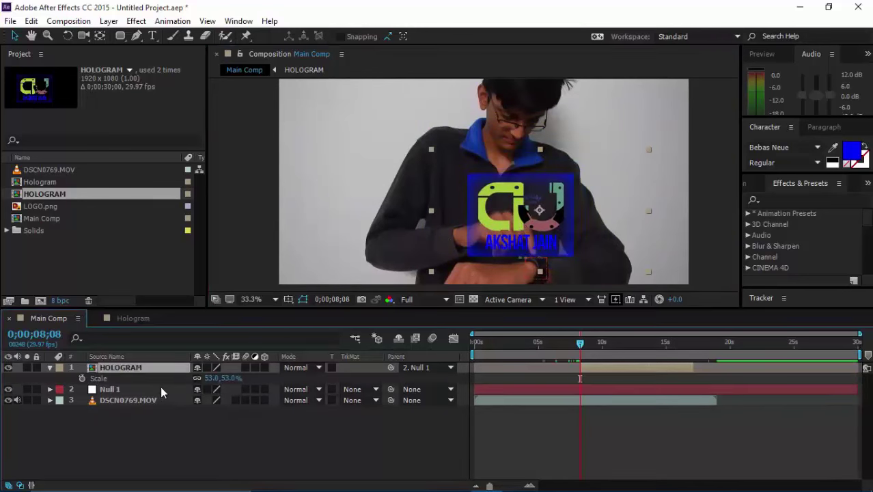
pyautogui.moveTo(220, 379); pyautogui.dragTo(216, 378)
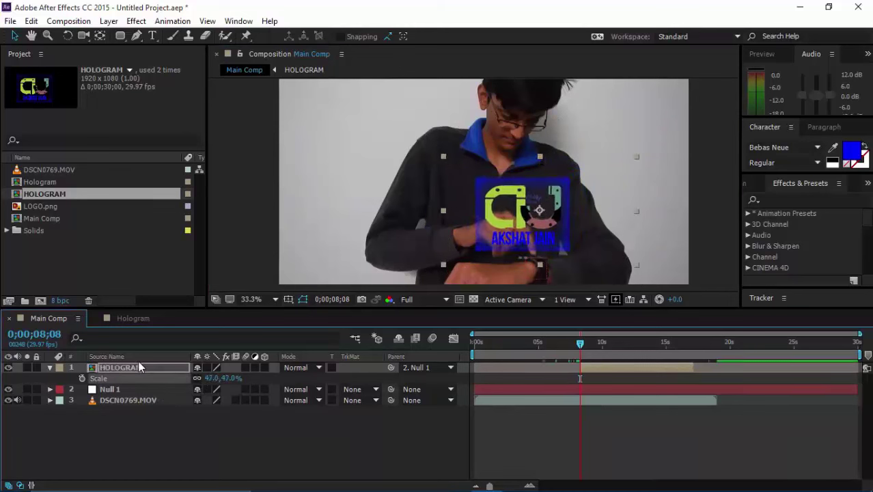
# Make HOLOGRAM a 3D layer, keeping X Rotation at zero
pyautogui.press('r')
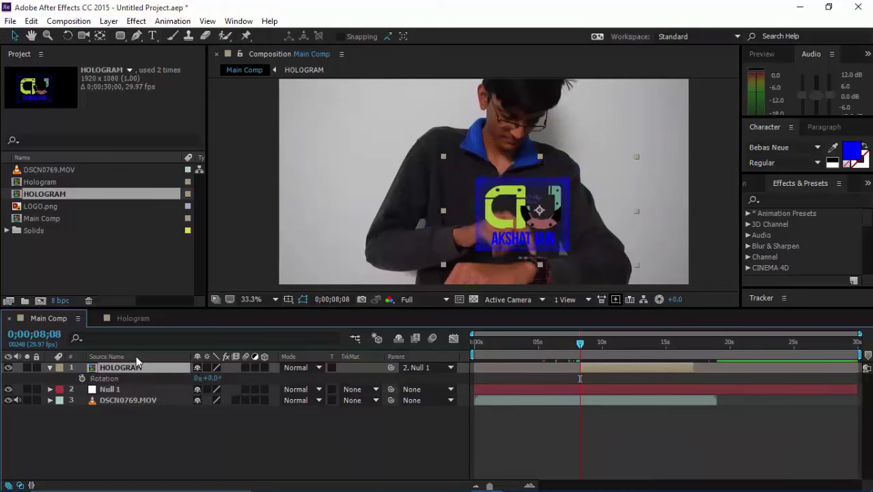
pyautogui.click(264, 368)
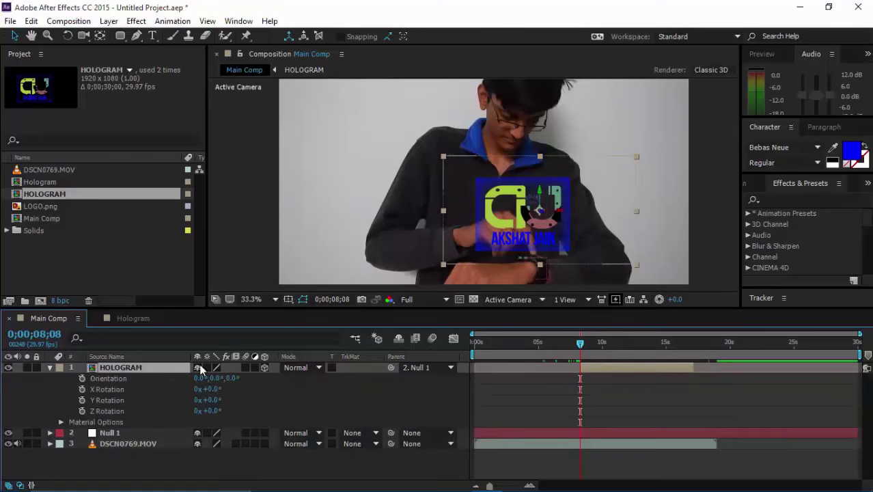
pyautogui.moveTo(217, 393)
pyautogui.mouseDown()
pyautogui.moveTo(242, 402)
pyautogui.moveTo(216, 410)
pyautogui.moveTo(225, 404)
pyautogui.moveTo(205, 400)
pyautogui.moveTo(220, 388)
pyautogui.moveTo(209, 389)
pyautogui.mouseUp()
pyautogui.hotkey('ctrl', 'z')
pyautogui.click(285, 402)
pyautogui.click(49, 368)
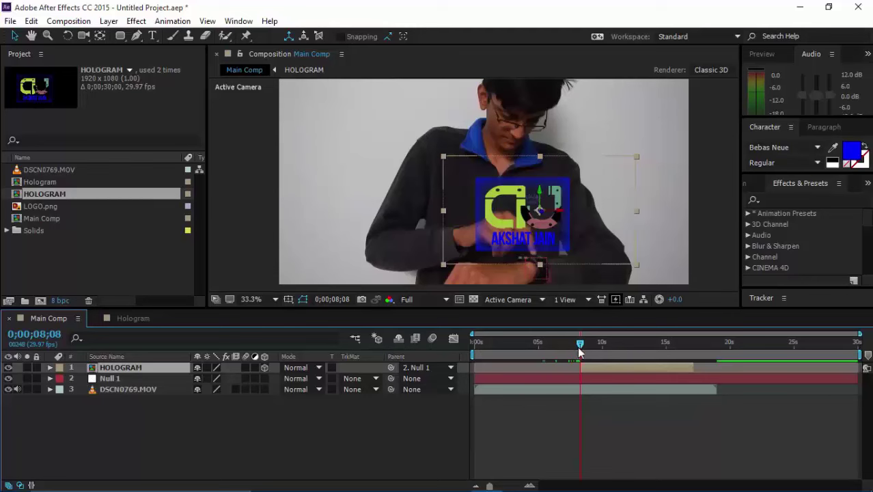
pyautogui.moveTo(579, 350)
pyautogui.mouseDown()
pyautogui.moveTo(594, 351)
pyautogui.moveTo(580, 347)
pyautogui.mouseUp()
# Set preview resolution to Quarter, duplicate HOLOGRAM, and give the top copy Add blend mode
pyautogui.click(424, 299)
pyautogui.click(420, 376)
pyautogui.hotkey('ctrl', 'd')
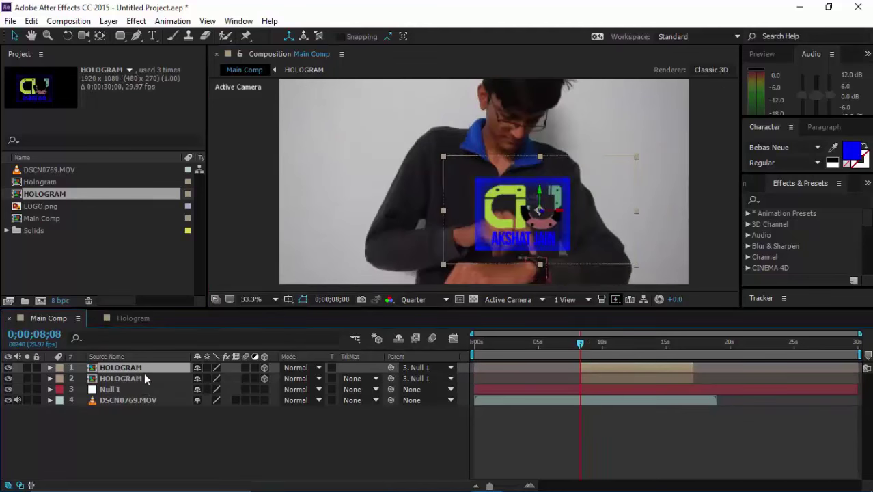
pyautogui.click(311, 368)
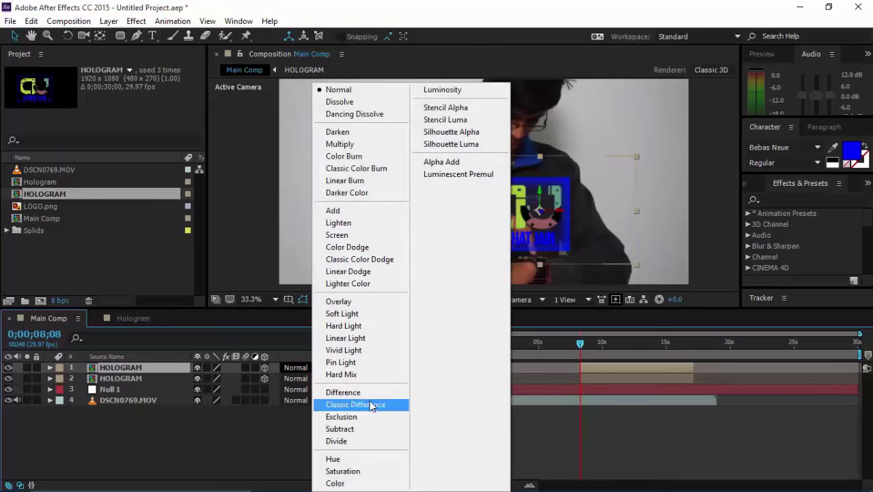
pyautogui.click(341, 210)
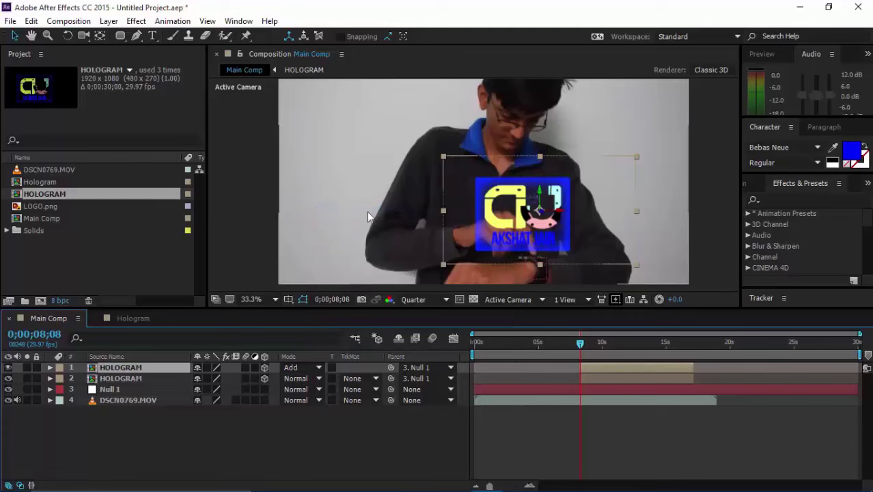
pyautogui.moveTo(583, 350)
pyautogui.mouseDown()
pyautogui.moveTo(598, 346)
pyautogui.moveTo(574, 344)
pyautogui.mouseUp()
pyautogui.press('.')
# Preview the comp from 0;00;08;08, then delete the Add-mode HOLOGRAM copy
pyautogui.press(',')
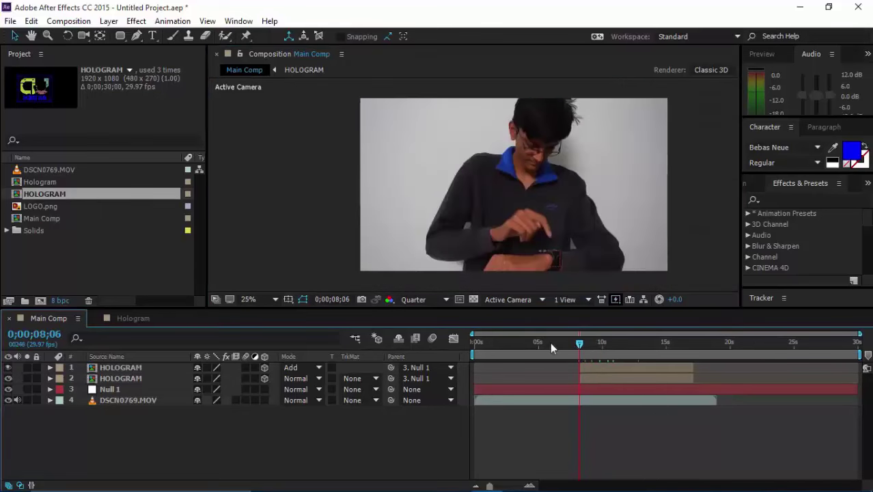
pyautogui.moveTo(578, 345); pyautogui.dragTo(579, 345)
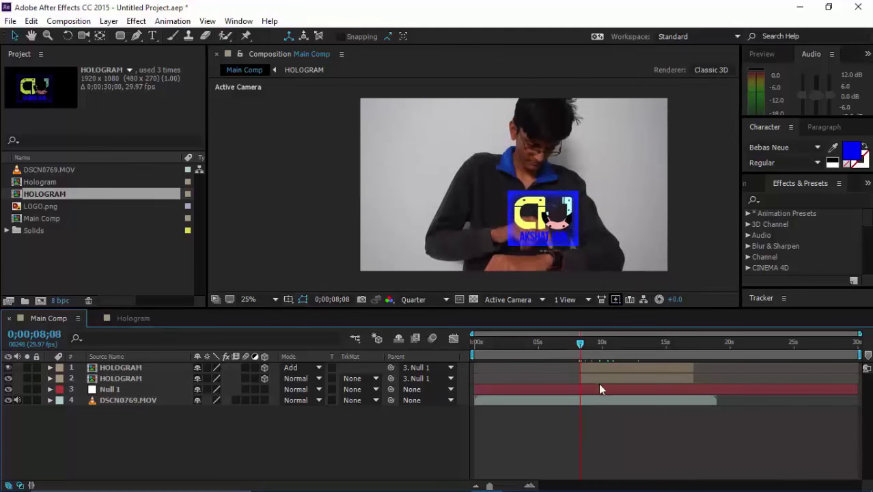
pyautogui.press('space')
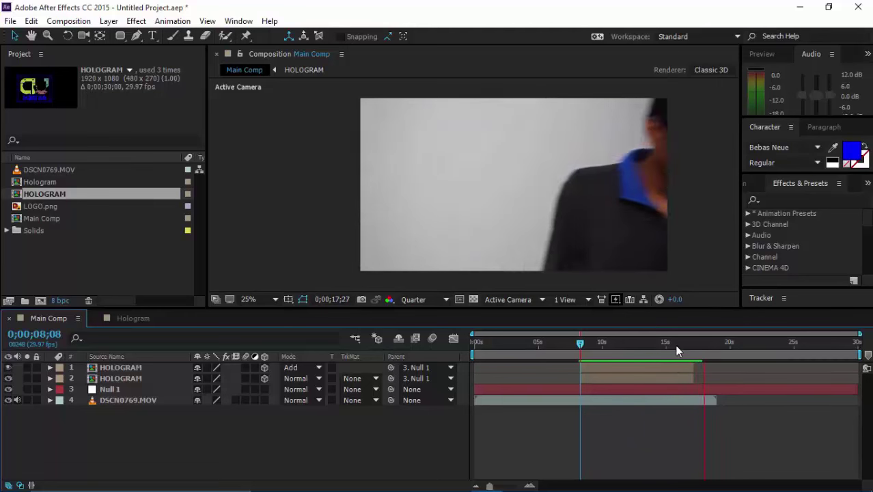
pyautogui.moveTo(673, 343); pyautogui.dragTo(586, 343)
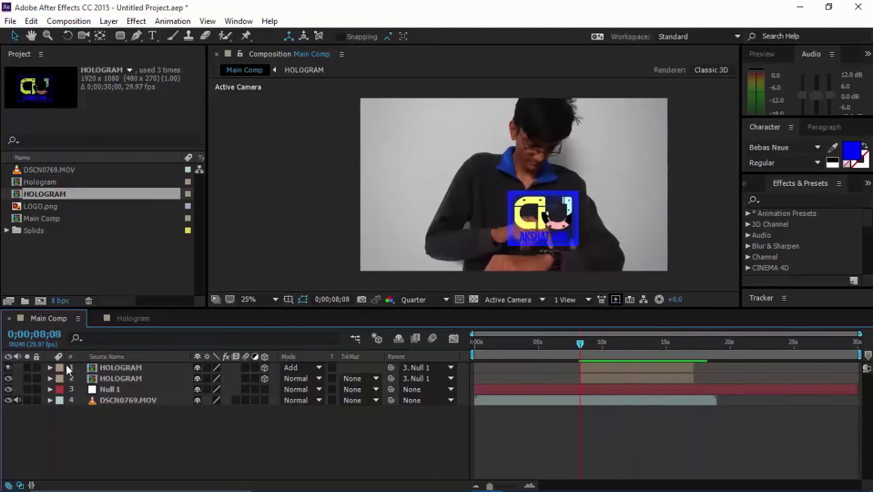
pyautogui.click(130, 368)
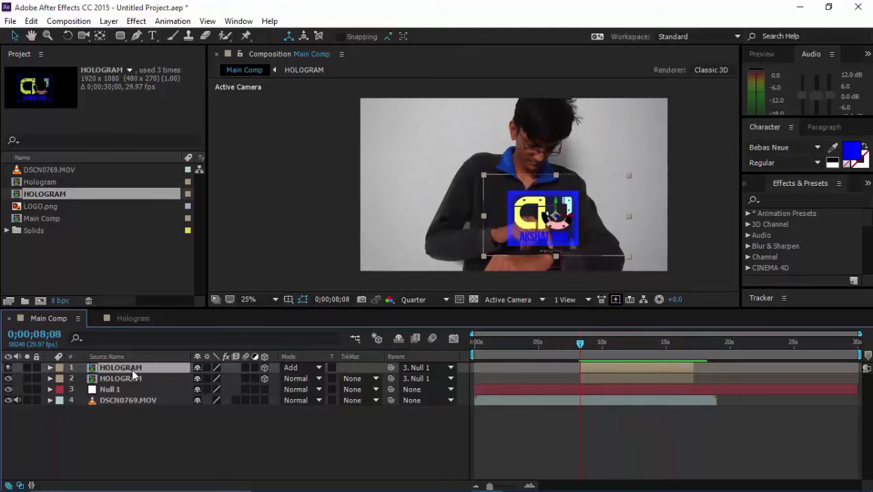
pyautogui.press('Delete')
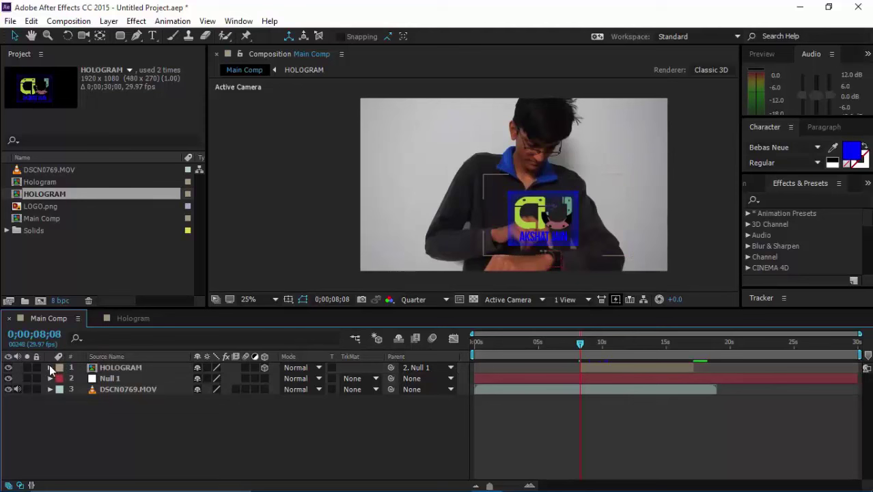
# Unlink HOLOGRAM's Scale proportions and move the current time to 0;00;08;11
pyautogui.click(50, 367)
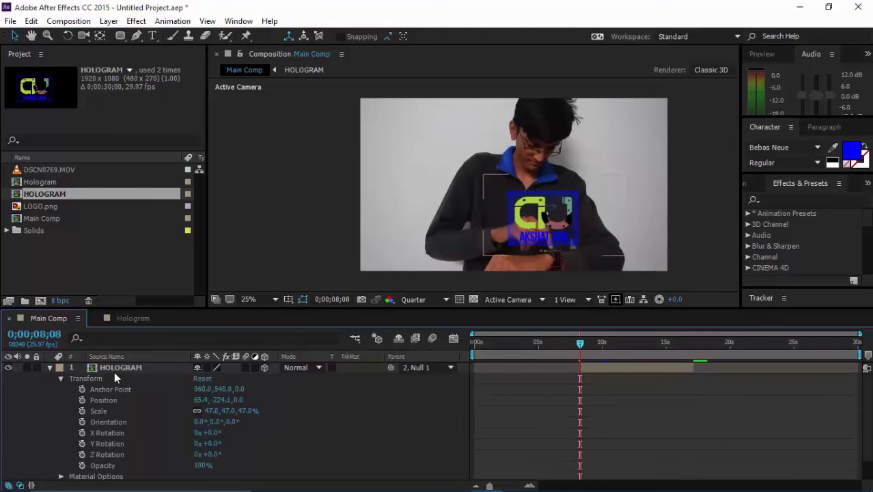
pyautogui.click(61, 379)
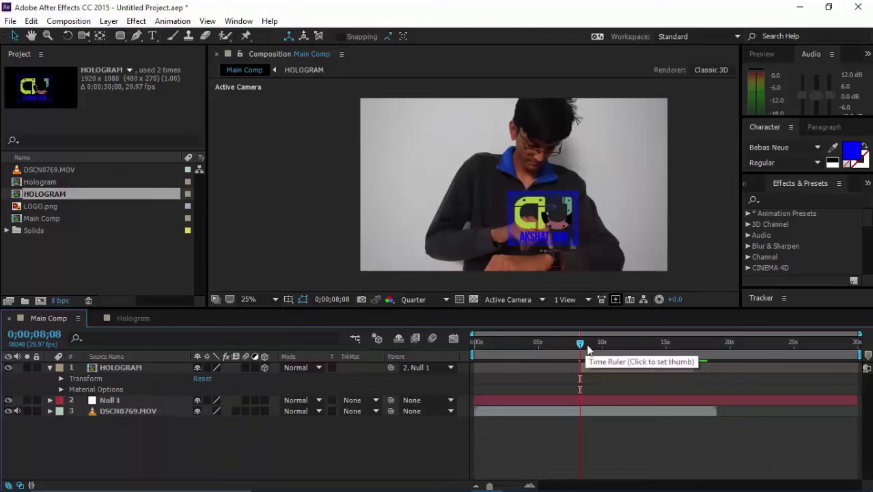
pyautogui.moveTo(489, 485); pyautogui.dragTo(517, 485)
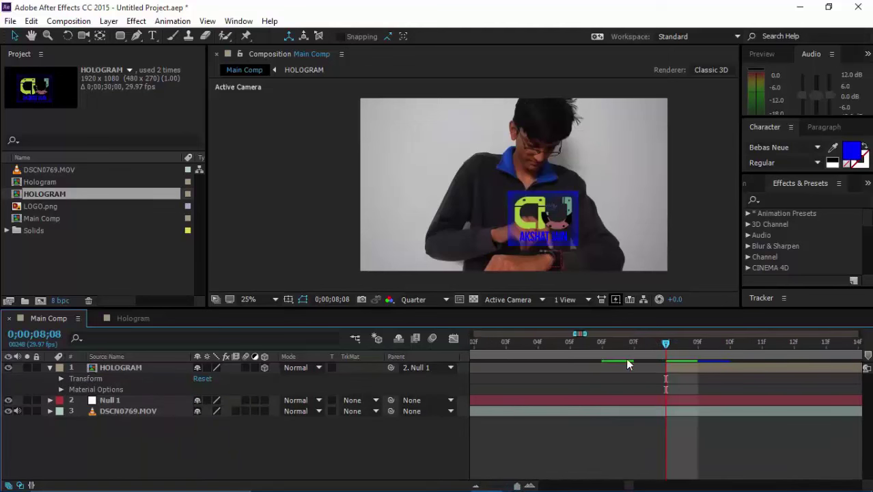
pyautogui.click(61, 379)
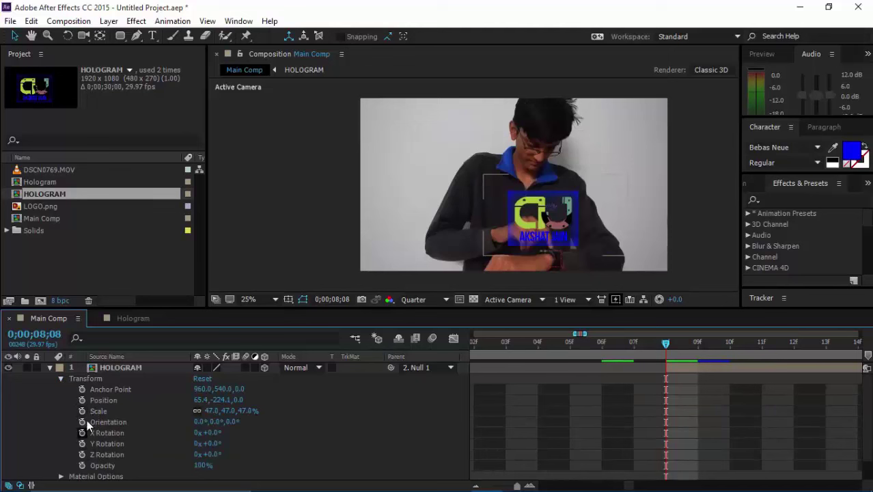
pyautogui.click(195, 411)
pyautogui.click(80, 409)
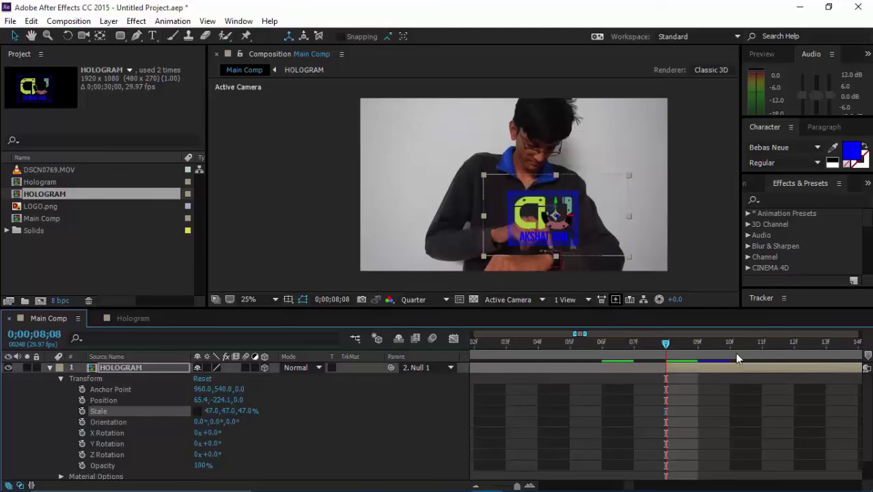
pyautogui.click(759, 341)
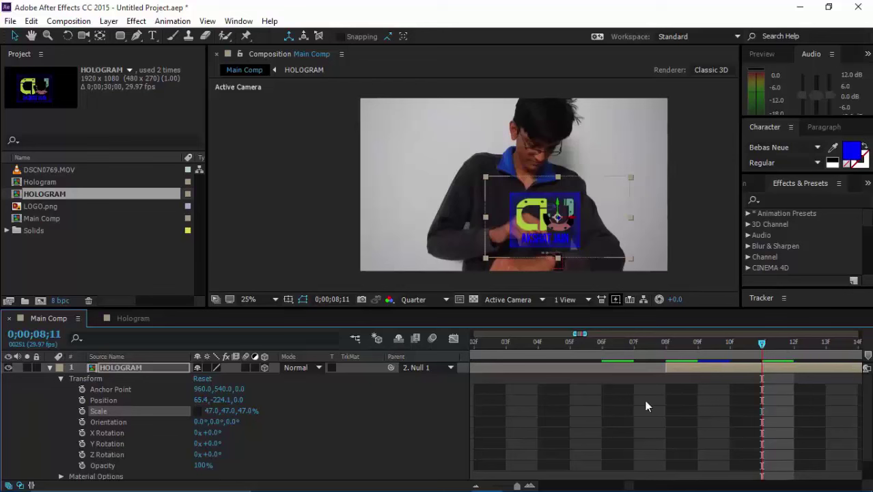
# Keyframe Scale at 0;00;08;11 and set Y scale to 0 at 0;00;08;08
pyautogui.click(83, 411)
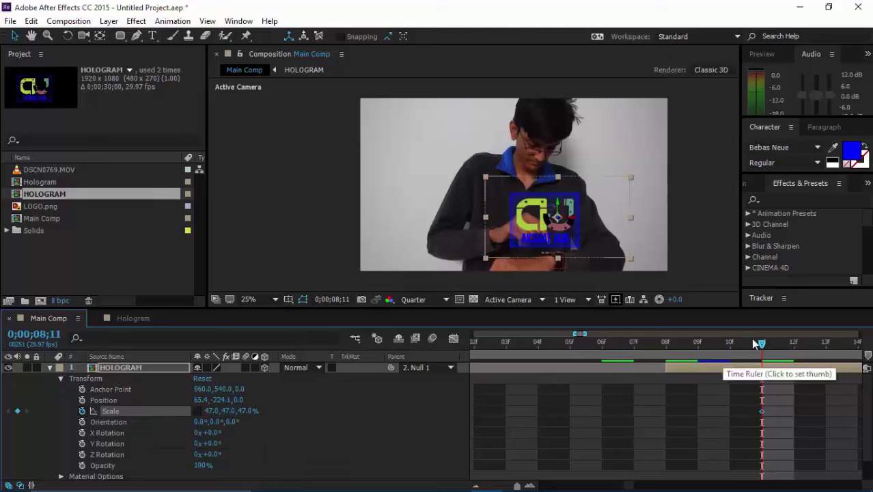
pyautogui.click(665, 344)
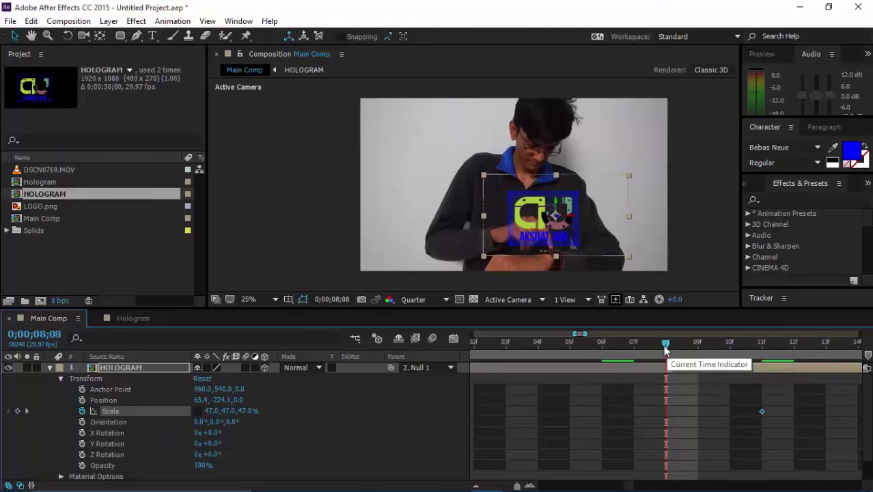
pyautogui.moveTo(229, 410); pyautogui.dragTo(200, 408)
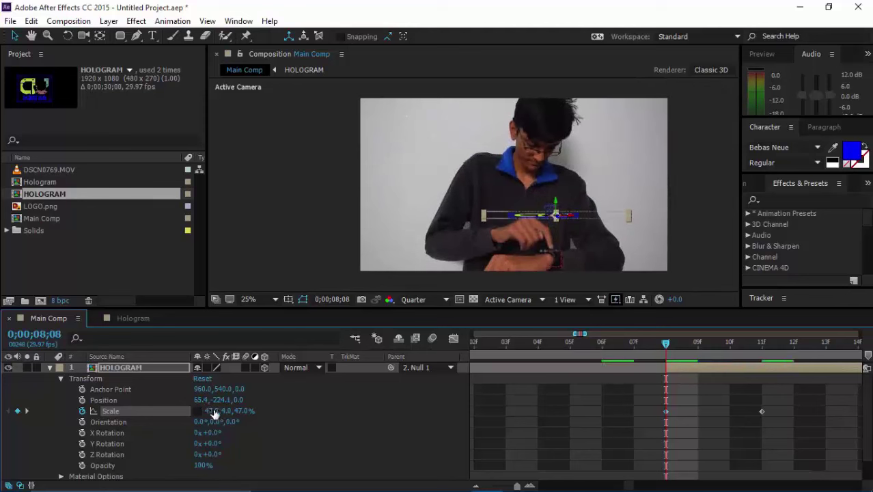
pyautogui.click(225, 410)
pyautogui.write('0')
pyautogui.press('Return')
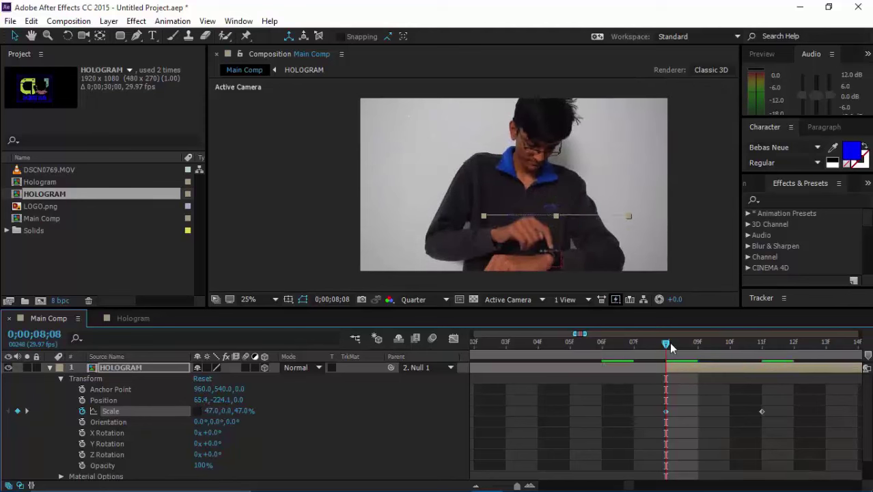
# Shift the 47% Scale keyframe from frame 11 to frame 13 and preview the result
pyautogui.moveTo(646, 352); pyautogui.dragTo(513, 355)
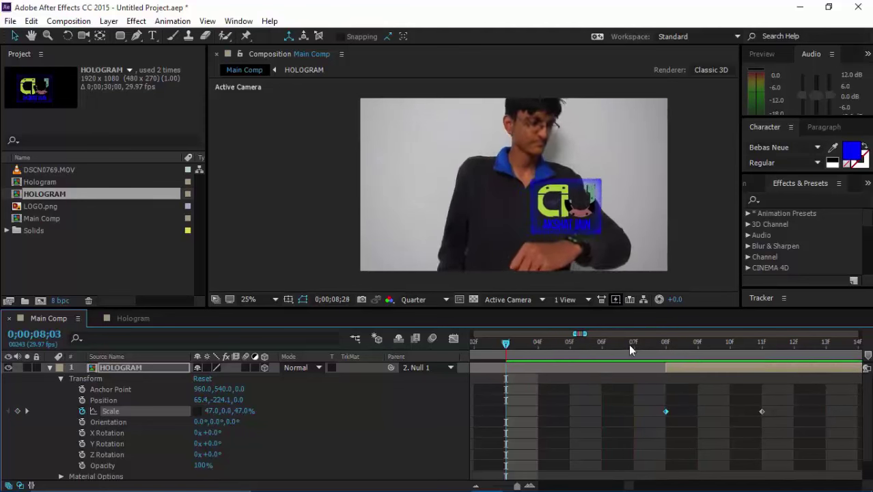
pyautogui.moveTo(628, 343); pyautogui.dragTo(569, 342)
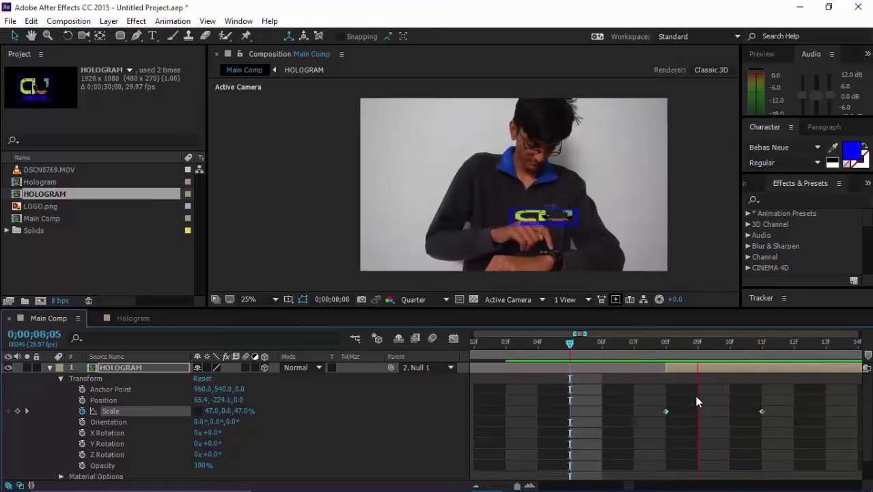
pyautogui.moveTo(683, 339); pyautogui.dragTo(698, 341)
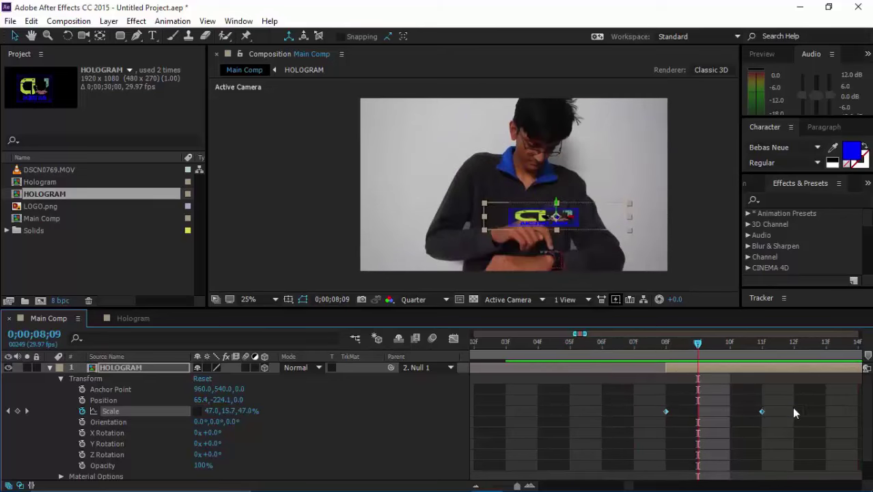
pyautogui.moveTo(761, 411); pyautogui.dragTo(825, 411)
pyautogui.click(633, 340)
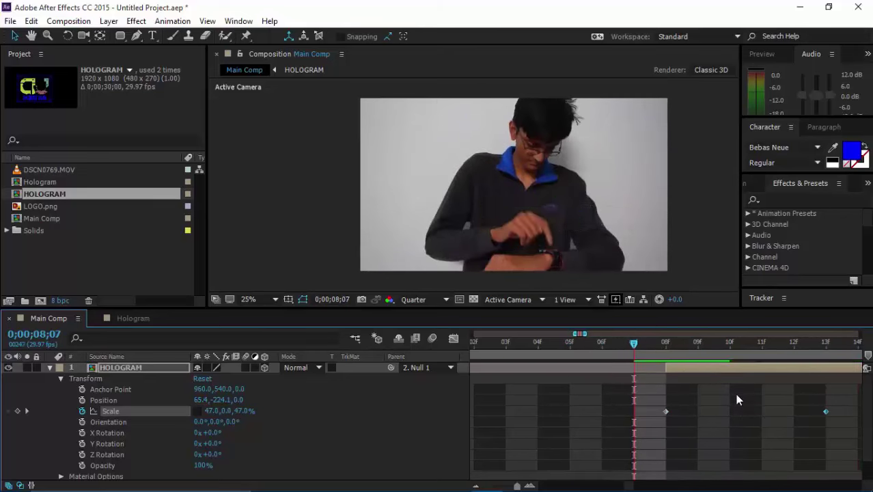
pyautogui.click(600, 340)
pyautogui.press('space')
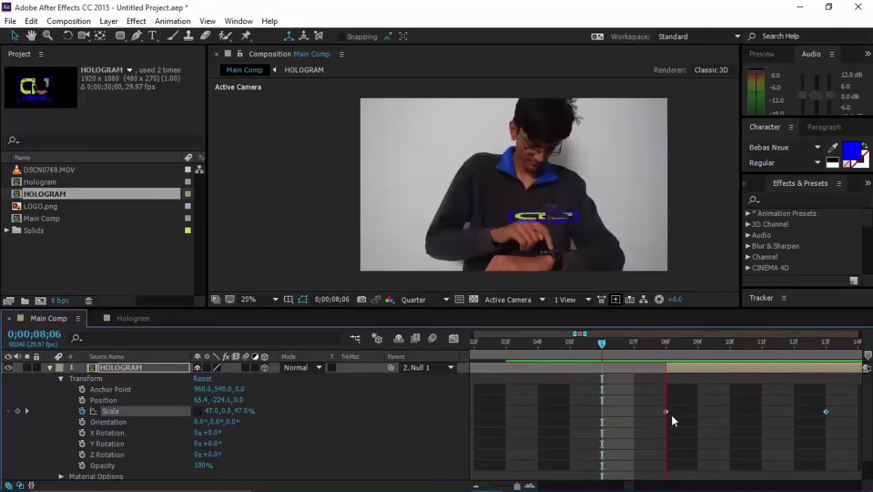
pyautogui.click(685, 342)
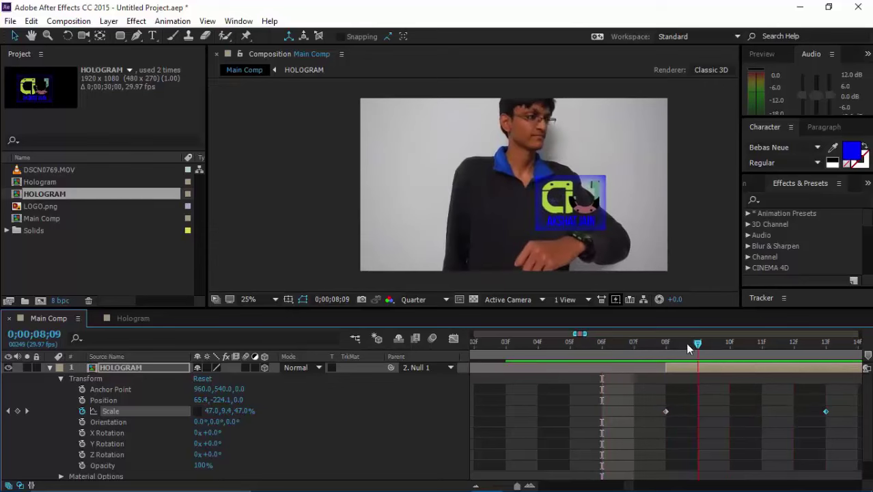
pyautogui.click(60, 378)
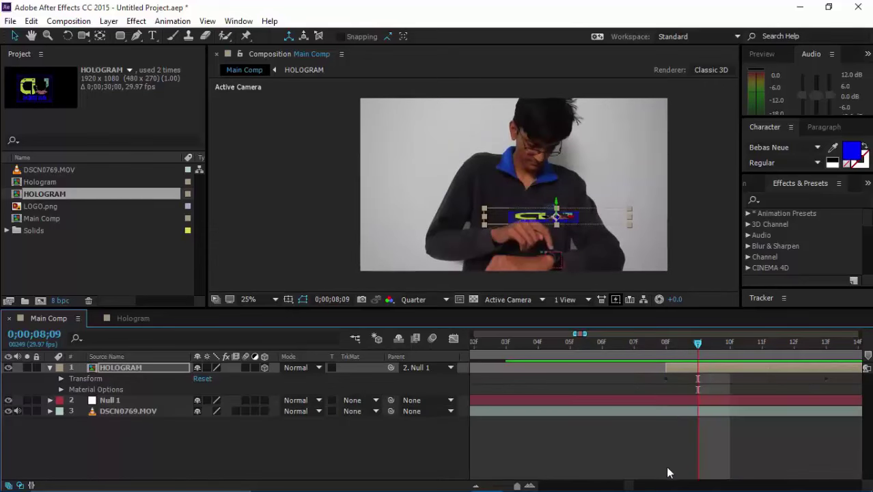
# Add a Scale keyframe with height 0 at 0;00;17;05
pyautogui.moveTo(697, 342); pyautogui.dragTo(864, 352)
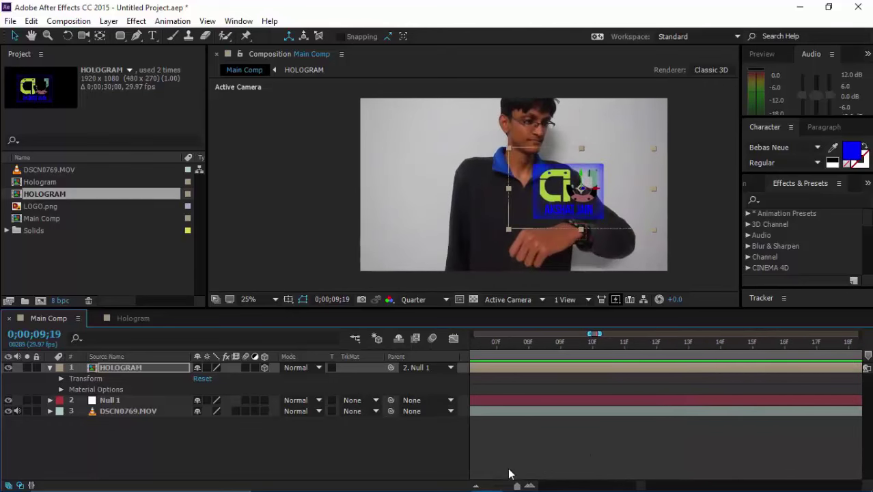
pyautogui.moveTo(516, 485); pyautogui.dragTo(492, 486)
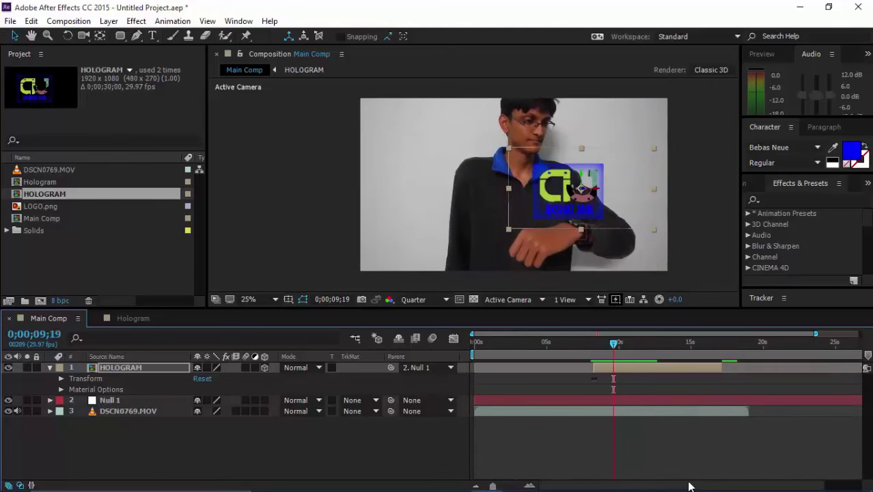
pyautogui.hscroll(2, 695, 487)
pyautogui.click(672, 342)
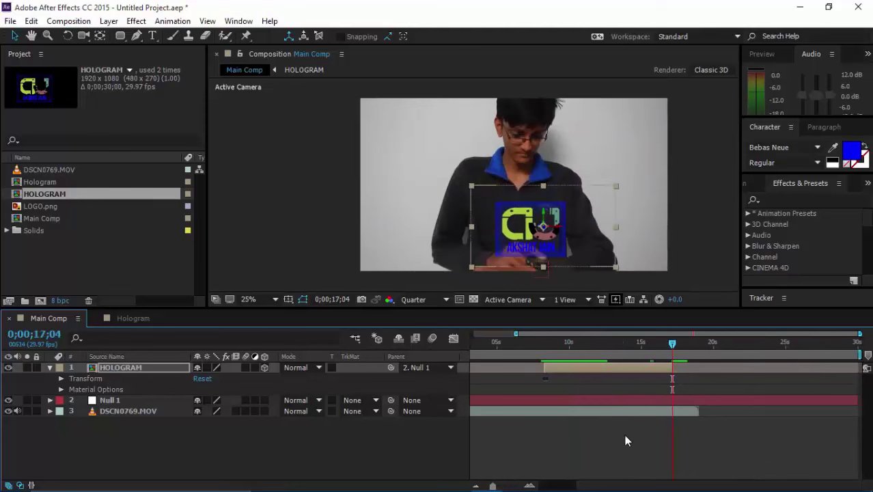
pyautogui.moveTo(493, 487); pyautogui.dragTo(524, 486)
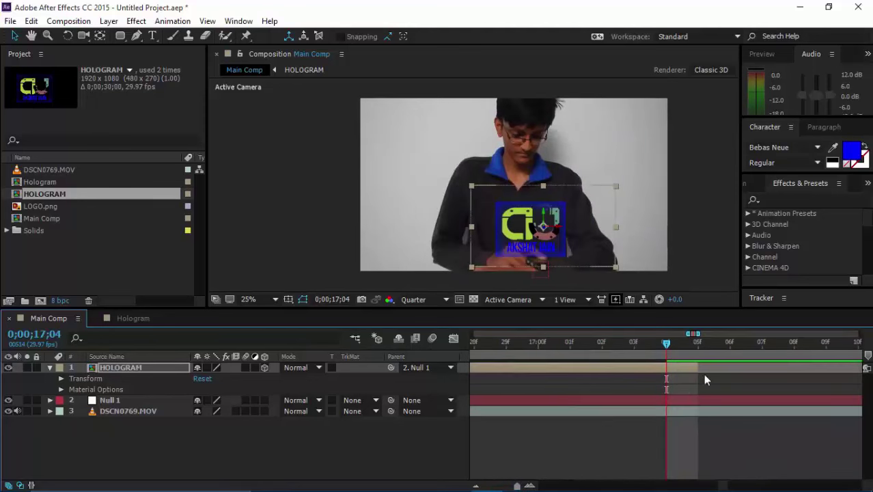
pyautogui.moveTo(665, 341); pyautogui.dragTo(699, 342)
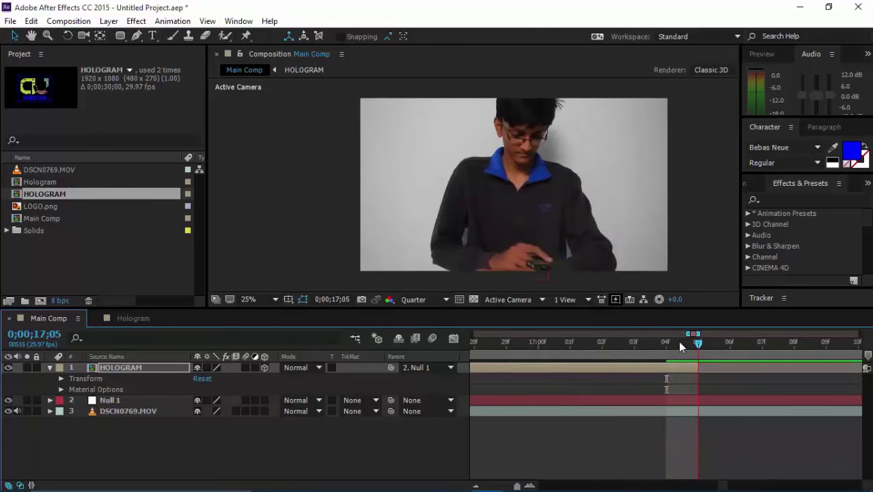
pyautogui.click(61, 379)
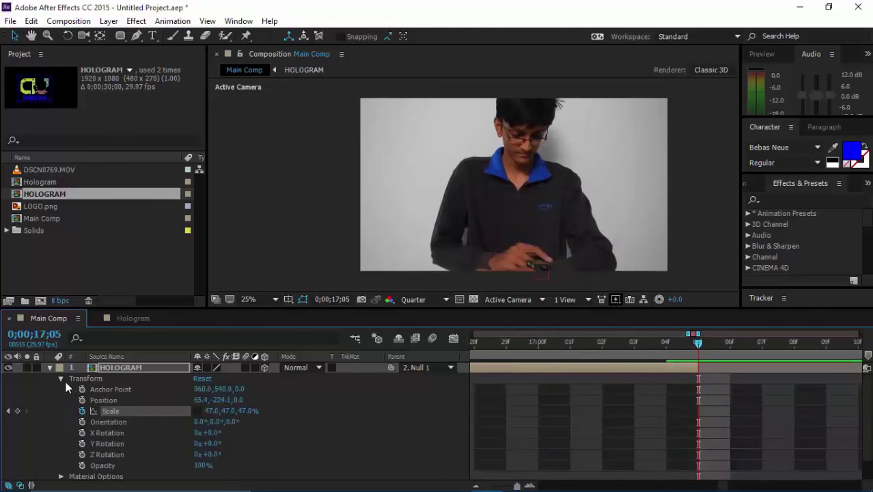
pyautogui.click(18, 410)
pyautogui.moveTo(231, 410); pyautogui.dragTo(204, 411)
pyautogui.click(230, 411)
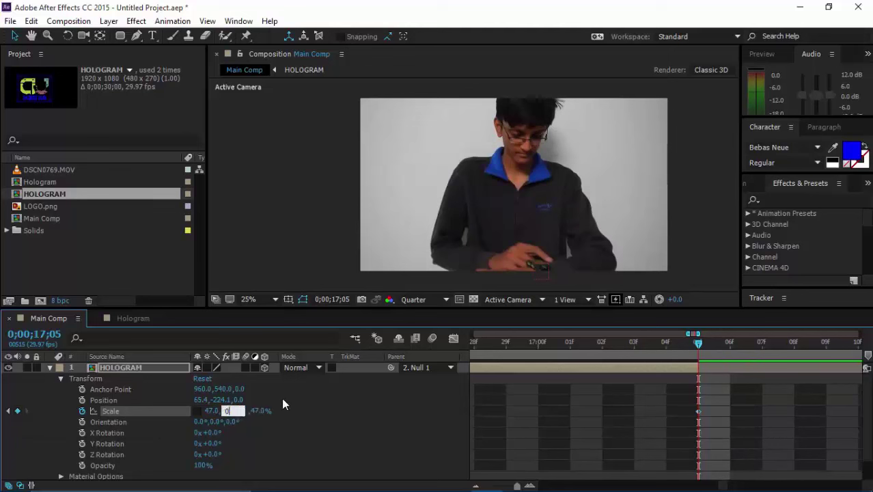
pyautogui.press('Return')
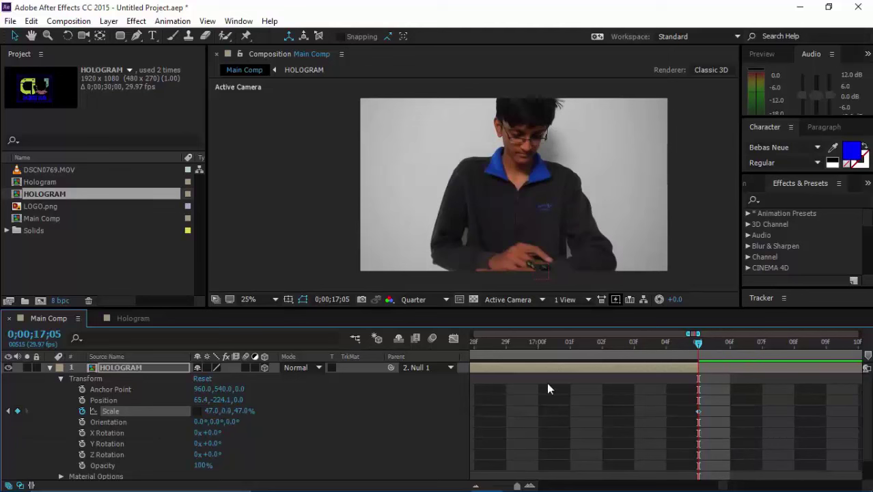
# Raise the panel height with a Scale keyframe at 0;00;17;00 and preview the closing
pyautogui.click(539, 341)
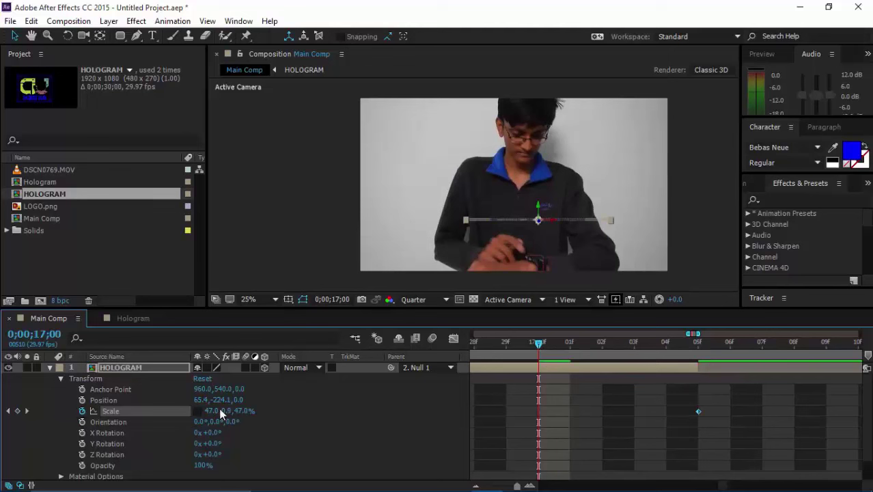
pyautogui.moveTo(218, 410); pyautogui.dragTo(260, 409)
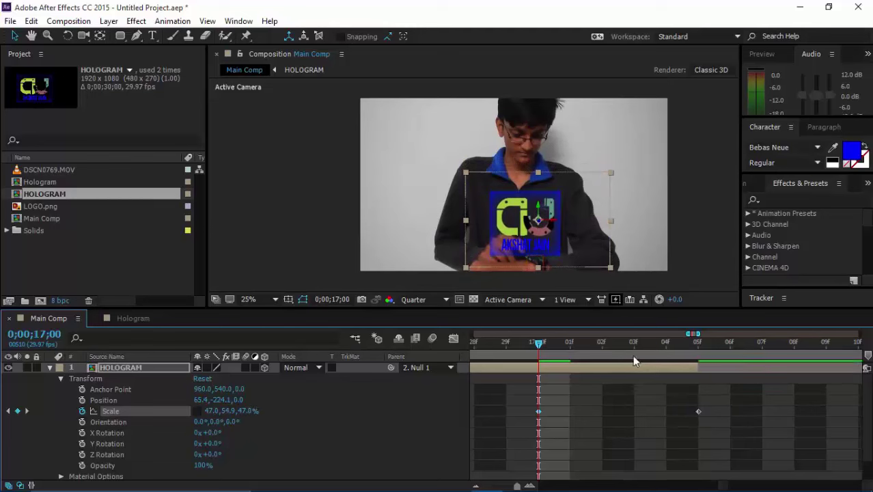
pyautogui.moveTo(537, 348); pyautogui.dragTo(562, 344)
pyautogui.moveTo(511, 485); pyautogui.dragTo(500, 485)
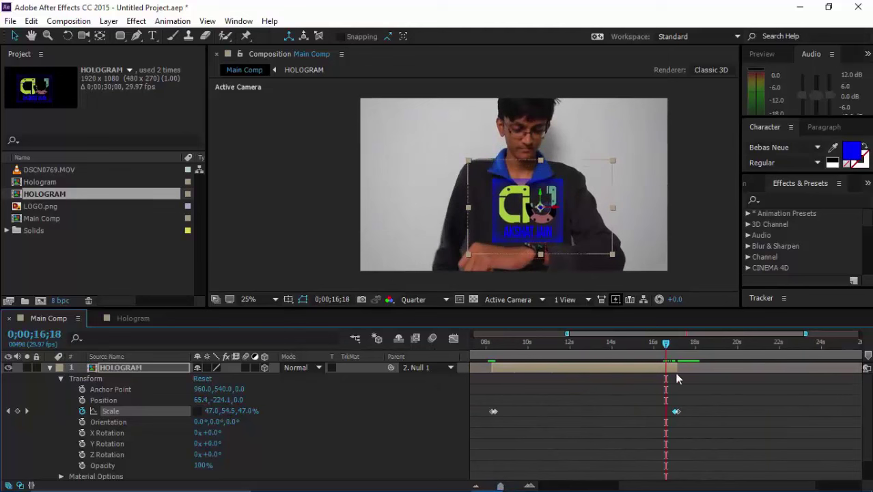
pyautogui.moveTo(658, 341); pyautogui.dragTo(651, 343)
pyautogui.press('space')
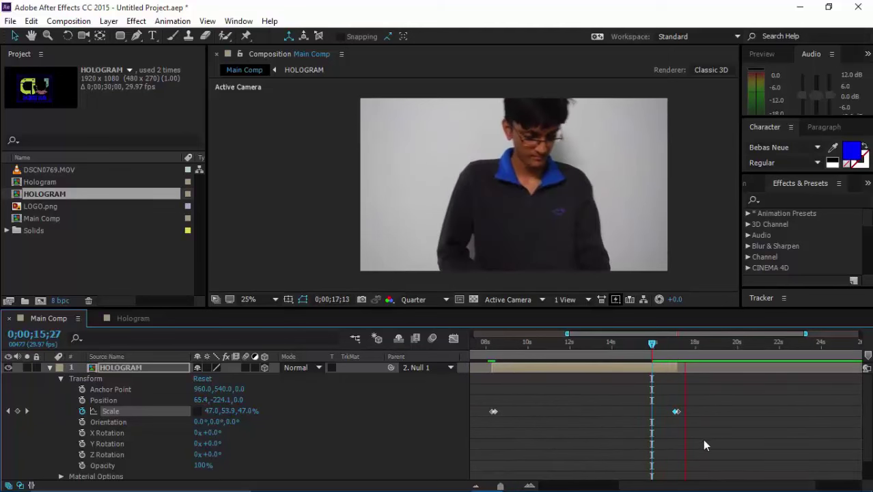
pyautogui.moveTo(650, 343); pyautogui.dragTo(655, 342)
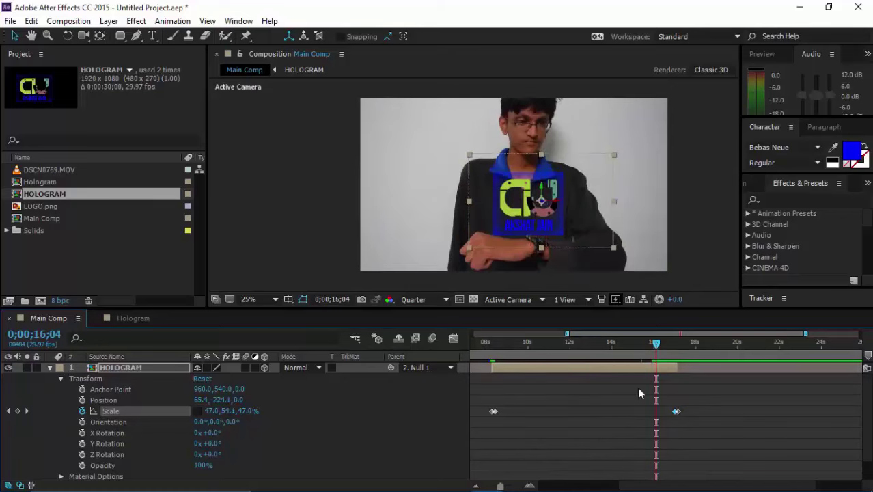
pyautogui.moveTo(639, 387); pyautogui.dragTo(743, 421)
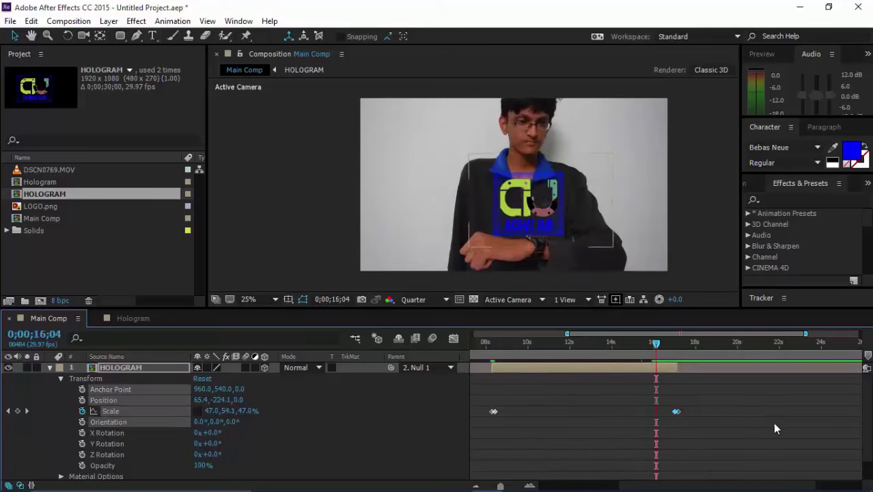
# Apply Easy Ease In to all four HOLOGRAM Scale keyframes and preview the eased animation
pyautogui.rightClick(673, 412)
pyautogui.moveTo(734, 402)
pyautogui.click(497, 322)
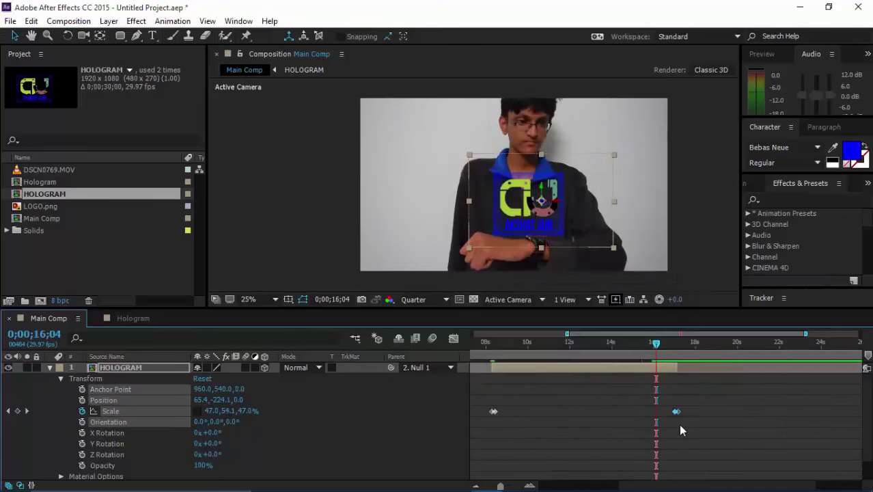
pyautogui.moveTo(731, 428); pyautogui.dragTo(483, 401)
pyautogui.rightClick(498, 413)
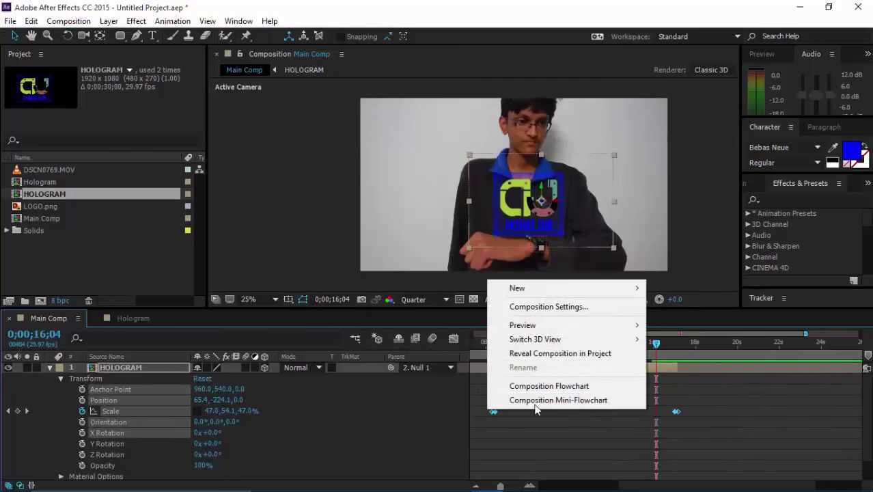
pyautogui.rightClick(494, 411)
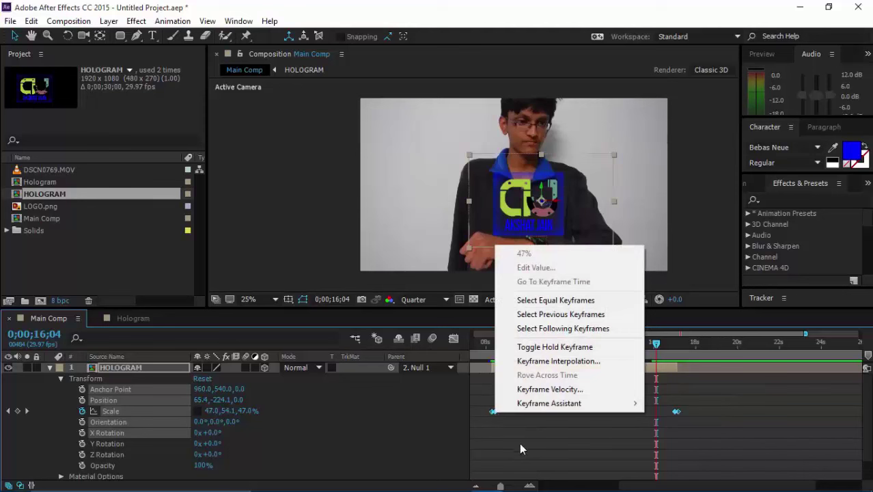
pyautogui.moveTo(639, 407)
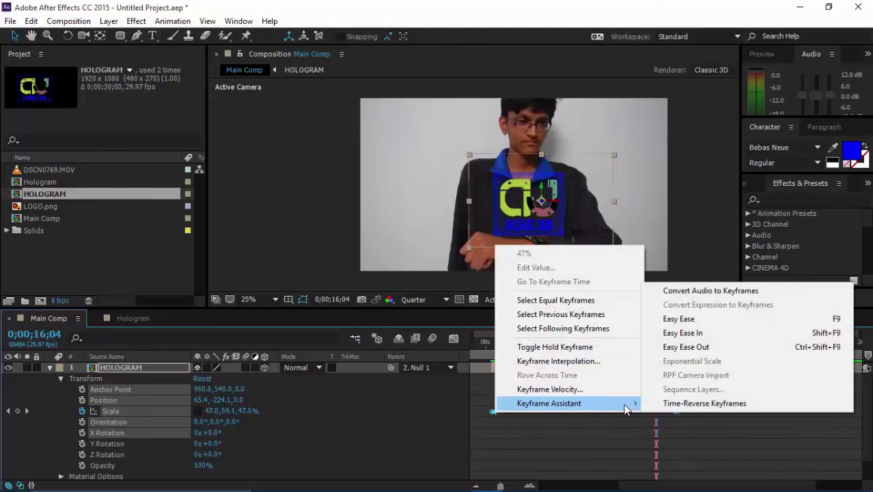
pyautogui.click(682, 333)
pyautogui.press('space')
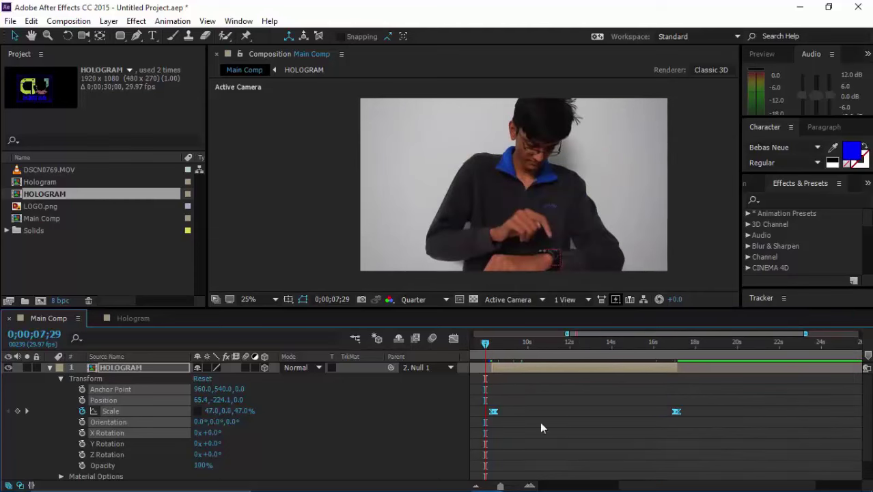
pyautogui.click(660, 343)
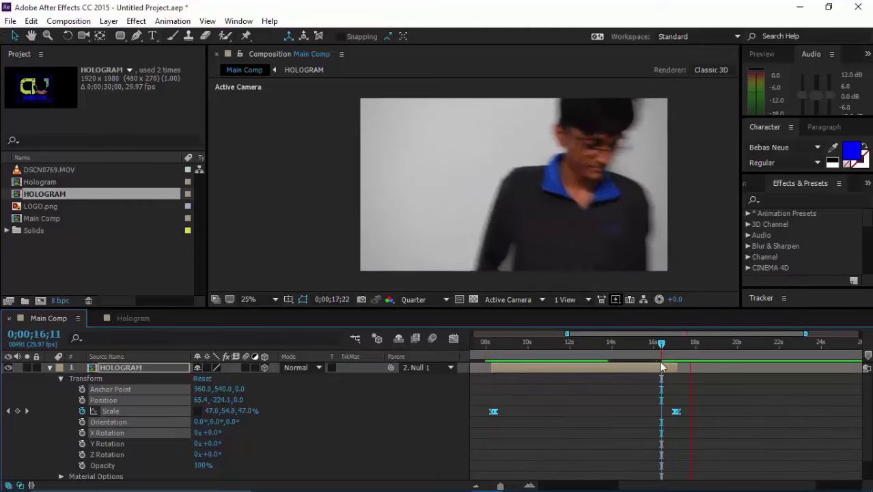
pyautogui.click(577, 343)
pyautogui.click(559, 343)
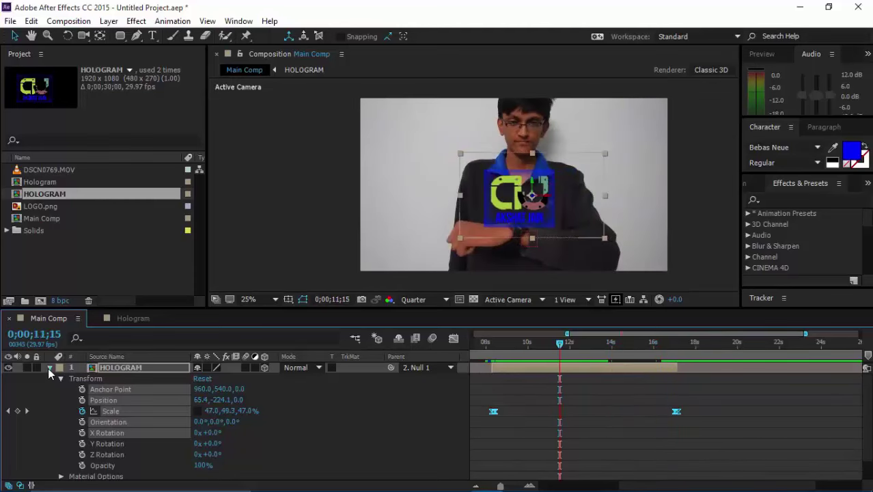
pyautogui.click(50, 367)
pyautogui.click(424, 478)
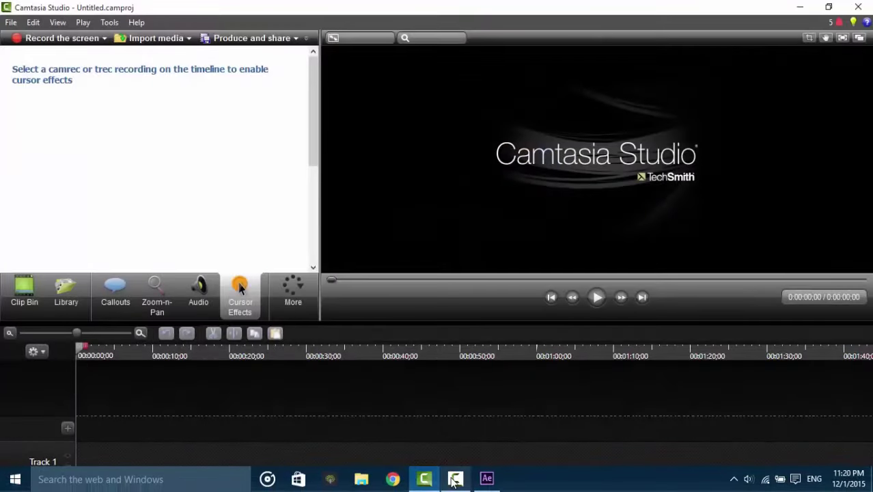
pyautogui.click(454, 479)
pyautogui.click(487, 479)
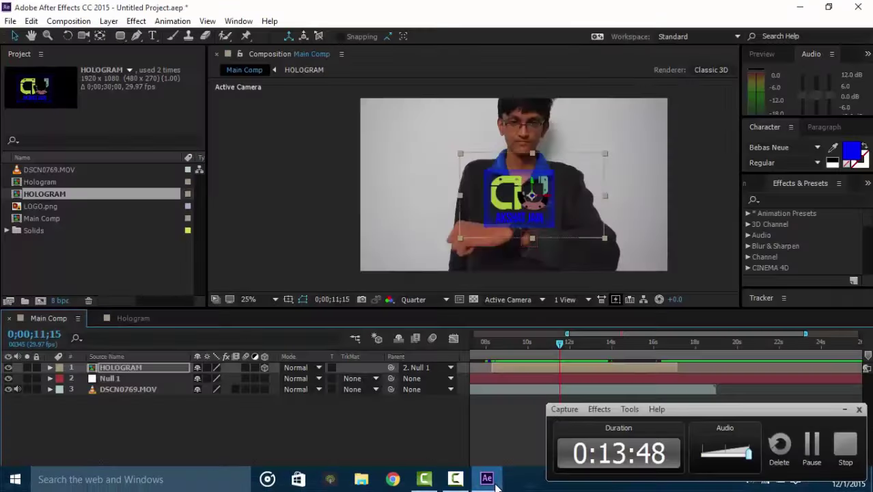
pyautogui.click(844, 409)
pyautogui.click(552, 343)
pyautogui.click(519, 343)
pyautogui.click(312, 426)
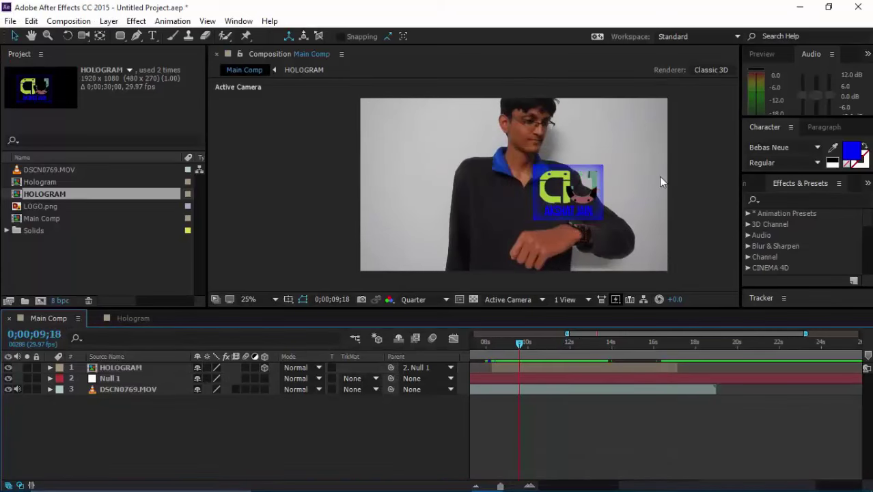
pyautogui.moveTo(515, 347); pyautogui.dragTo(737, 344)
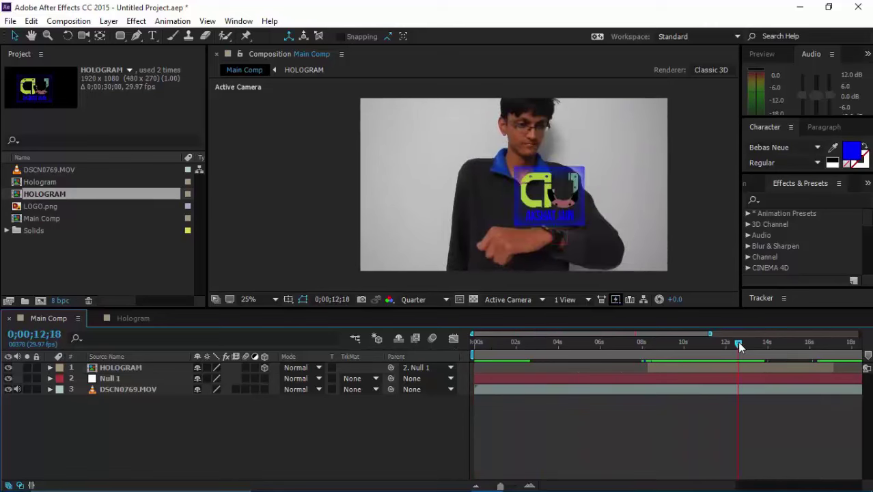
# Discard the untitled project and open Hologram Watch with x-rotation.aep
pyautogui.click(10, 22)
pyautogui.click(58, 49)
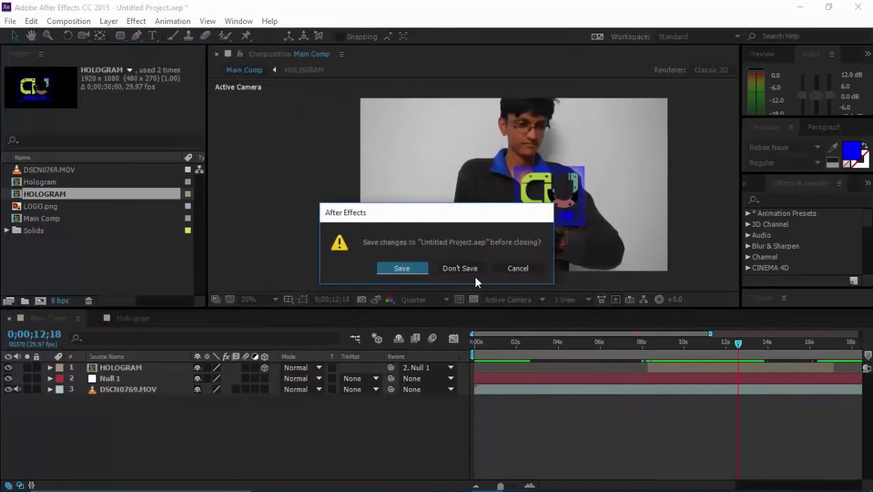
pyautogui.click(471, 268)
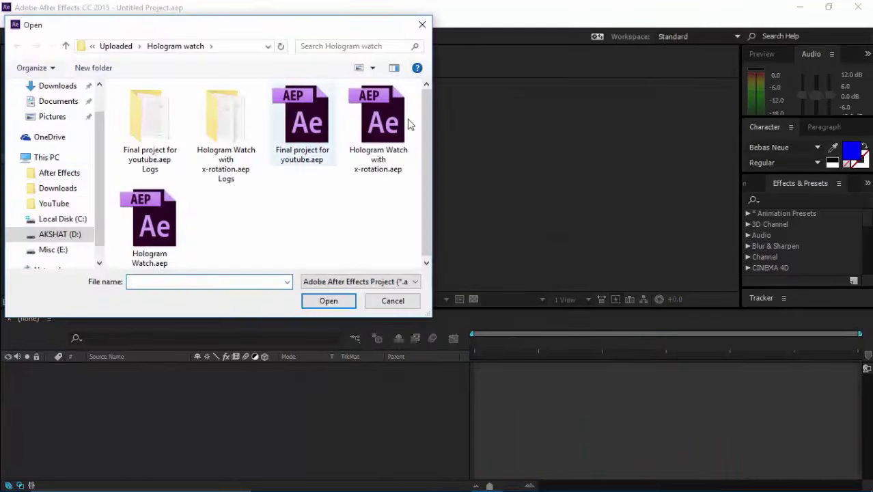
pyautogui.click(369, 137)
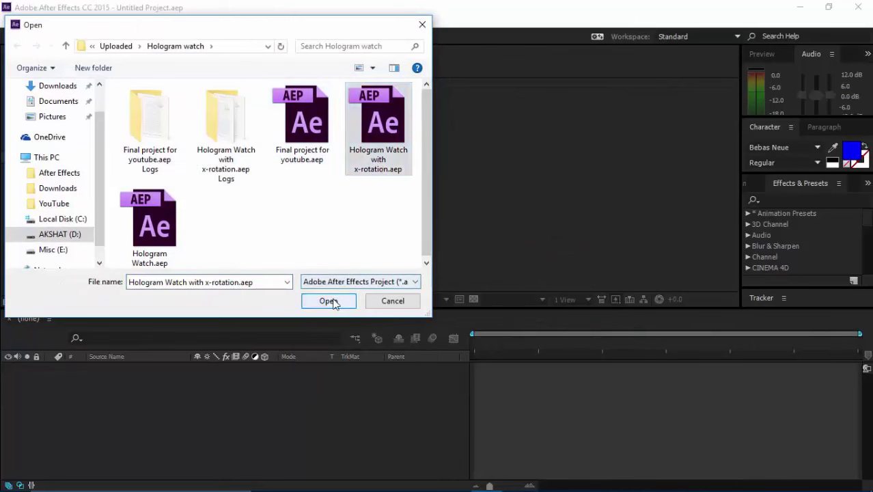
pyautogui.click(328, 301)
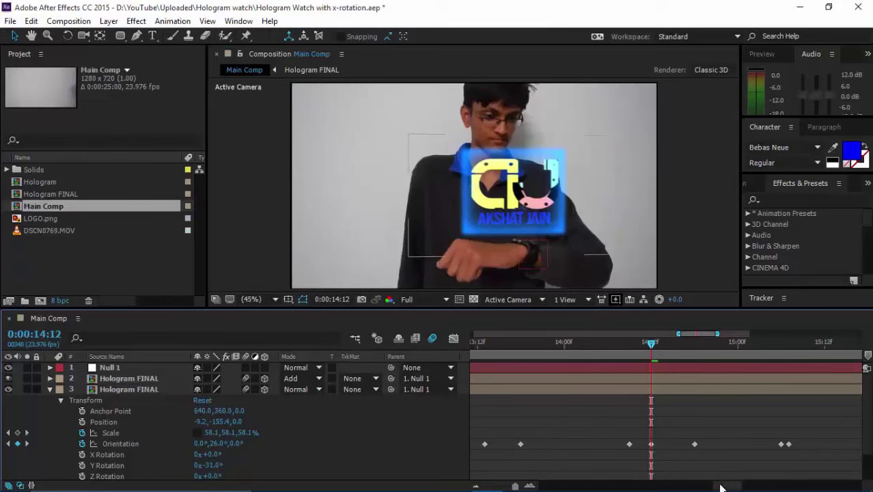
# Check the Hologram FINAL layer's transform keyframes, then collapse its properties
pyautogui.moveTo(720, 485); pyautogui.dragTo(654, 483)
pyautogui.click(50, 388)
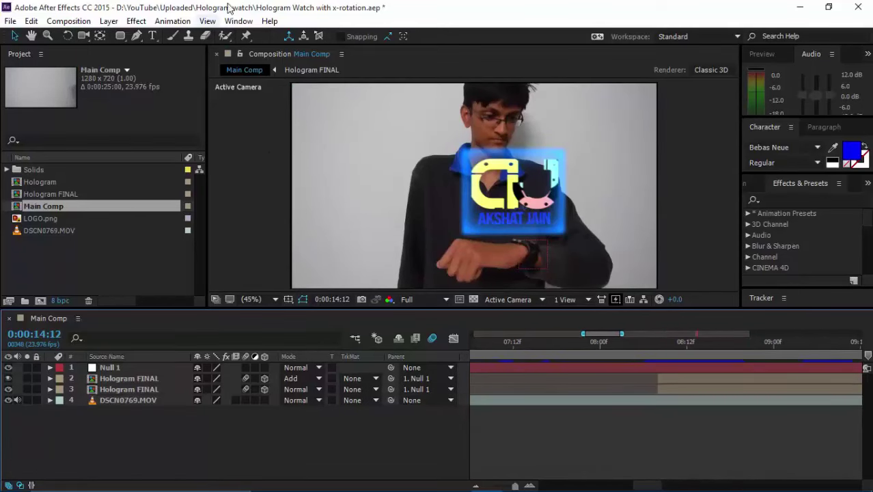
pyautogui.click(50, 389)
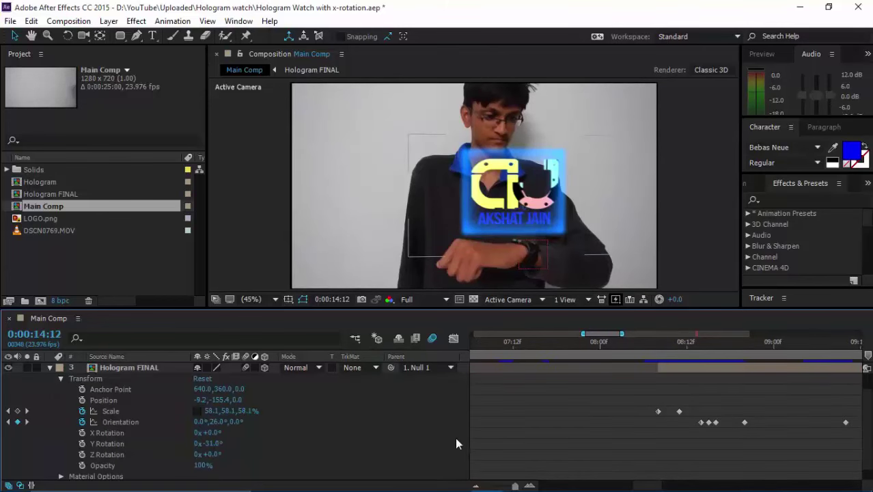
pyautogui.moveTo(655, 485)
pyautogui.mouseDown()
pyautogui.moveTo(672, 486)
pyautogui.moveTo(640, 486)
pyautogui.moveTo(651, 486)
pyautogui.mouseUp()
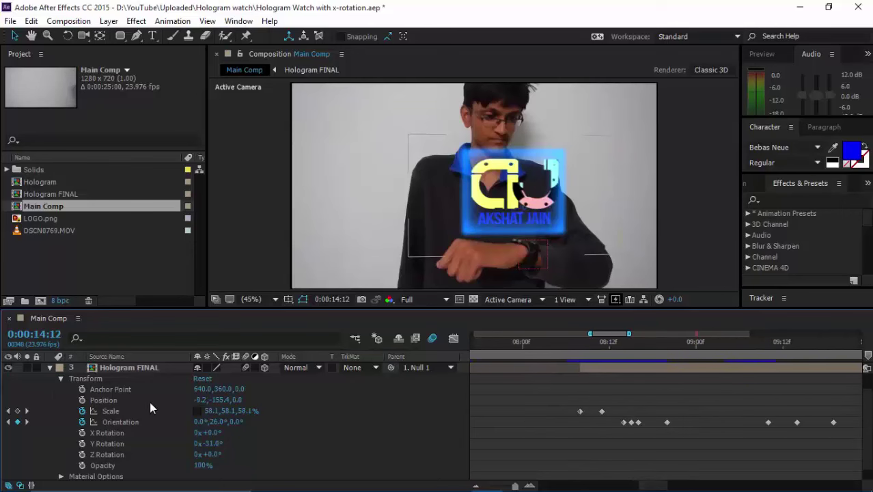
pyautogui.click(50, 367)
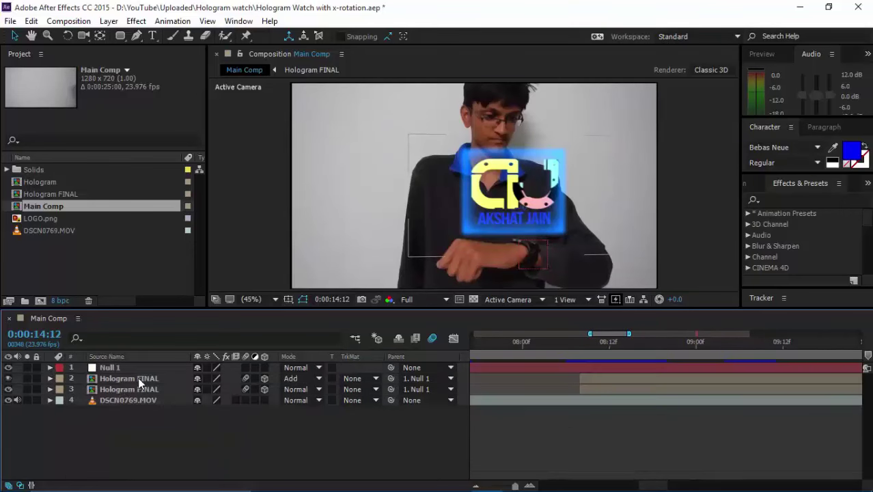
# Show the upper Hologram FINAL layer's Orientation keyframes and park the time indicator on the first one
pyautogui.click(139, 382)
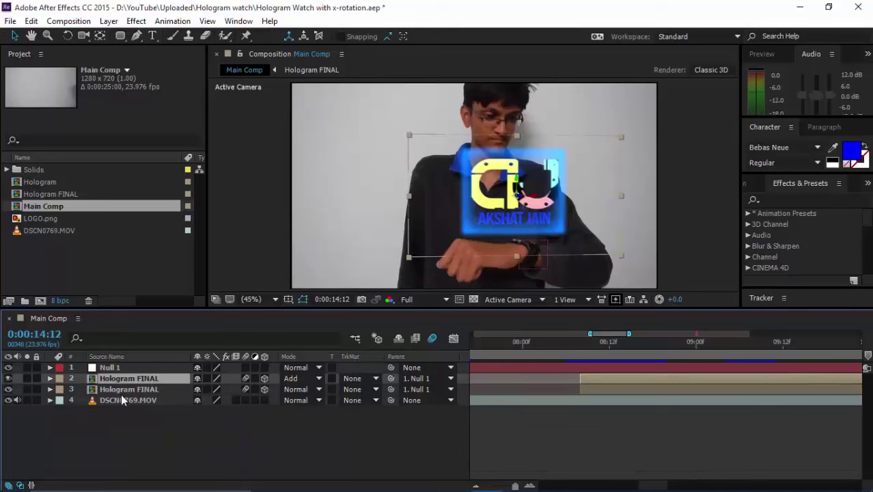
pyautogui.click(51, 389)
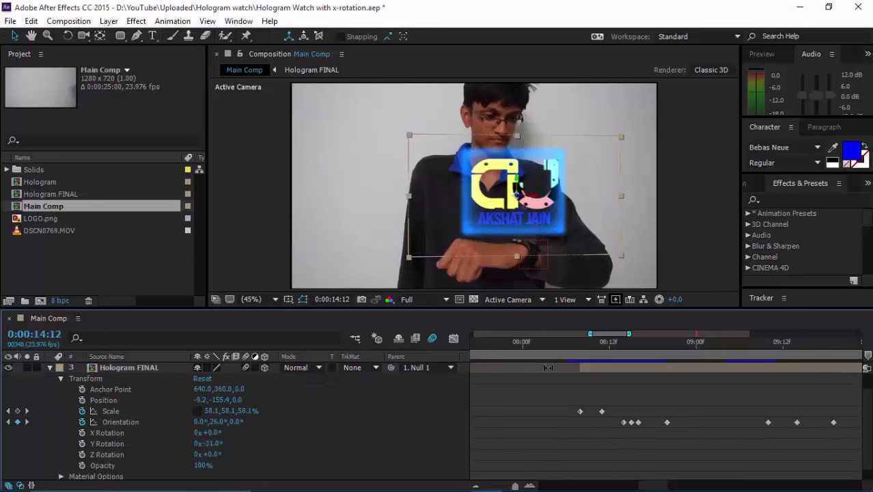
pyautogui.moveTo(613, 340)
pyautogui.mouseDown()
pyautogui.moveTo(570, 349)
pyautogui.moveTo(609, 341)
pyautogui.mouseUp()
pyautogui.moveTo(615, 416); pyautogui.dragTo(871, 437)
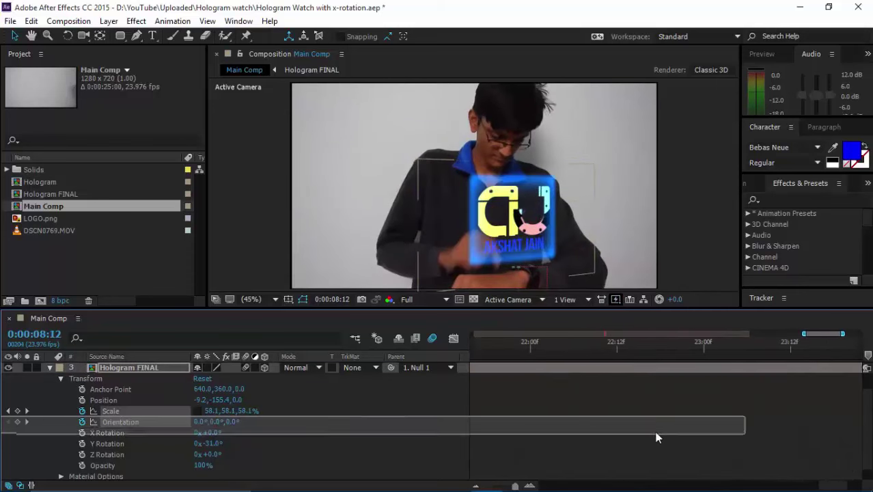
pyautogui.click(619, 444)
pyautogui.moveTo(824, 474); pyautogui.dragTo(650, 474)
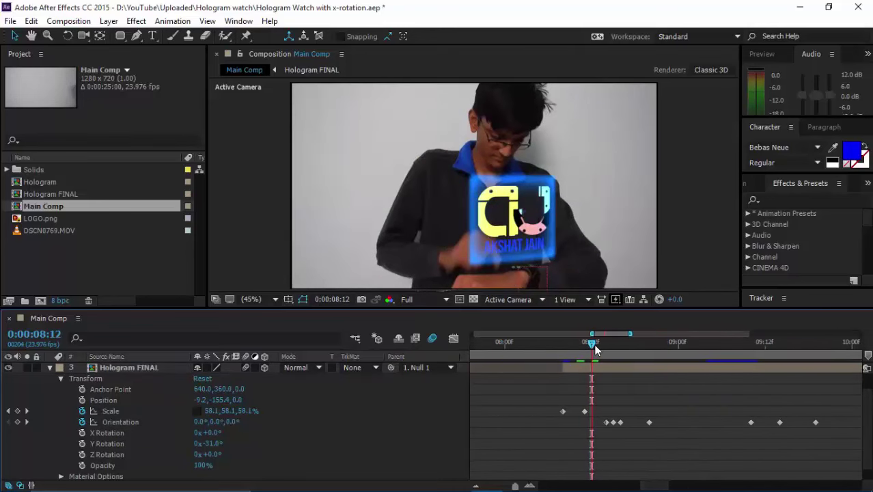
pyautogui.moveTo(592, 341)
pyautogui.mouseDown()
pyautogui.moveTo(612, 345)
pyautogui.moveTo(607, 339)
pyautogui.mouseUp()
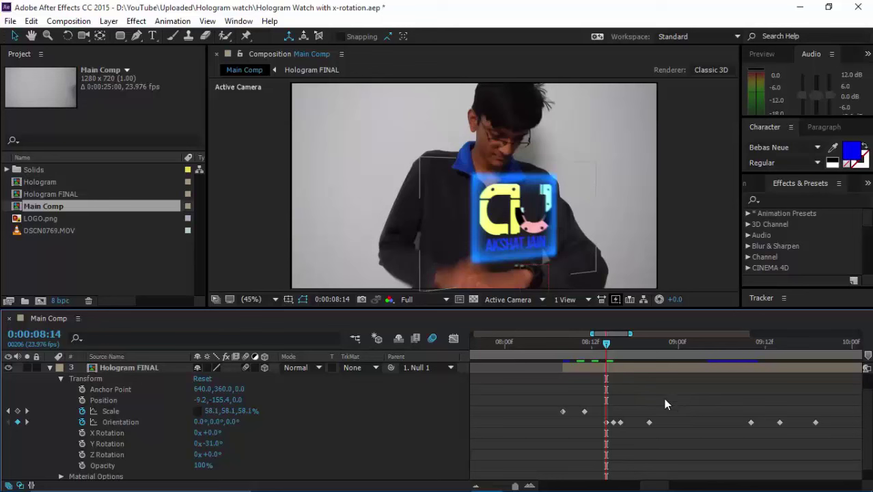
pyautogui.press('pagedown')
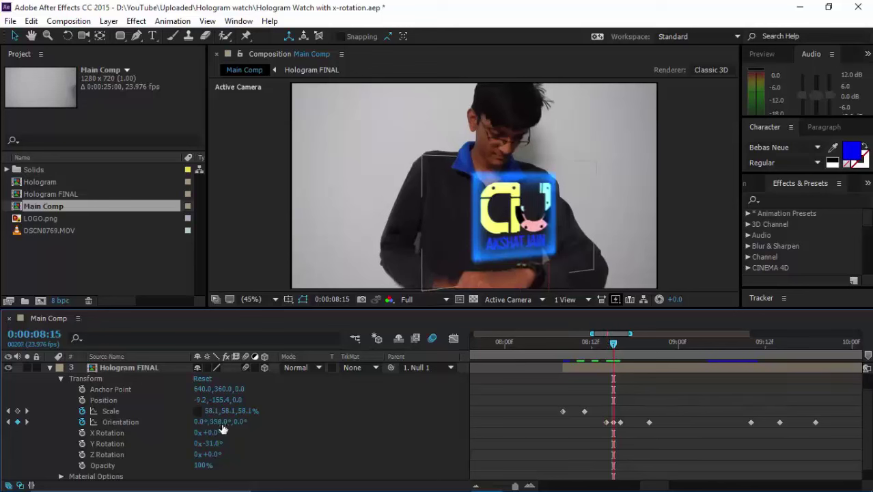
pyautogui.press('pagedown')
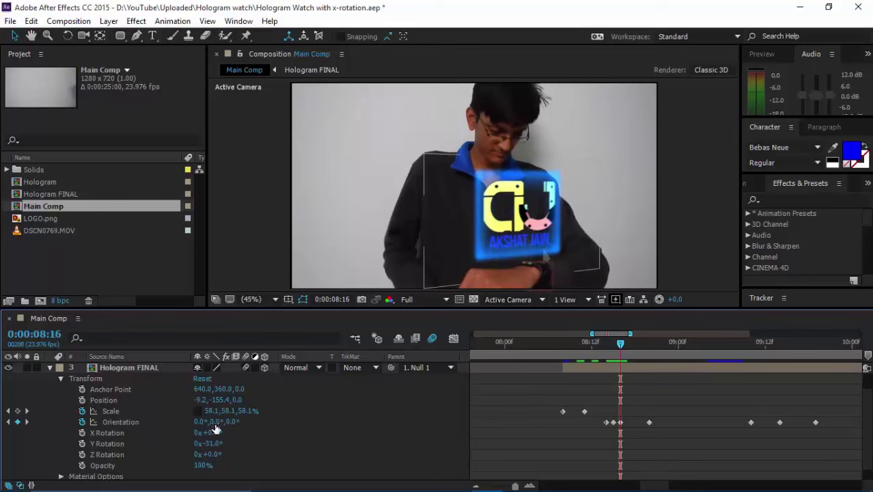
pyautogui.press('pagedown')
pyautogui.press('pagedown')
pyautogui.press('pagedown')
pyautogui.press('pagedown')
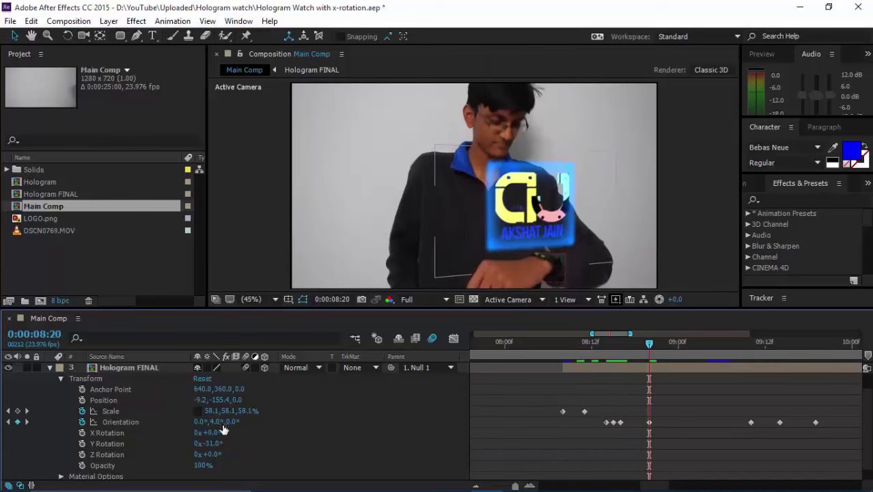
pyautogui.moveTo(649, 347); pyautogui.dragTo(750, 351)
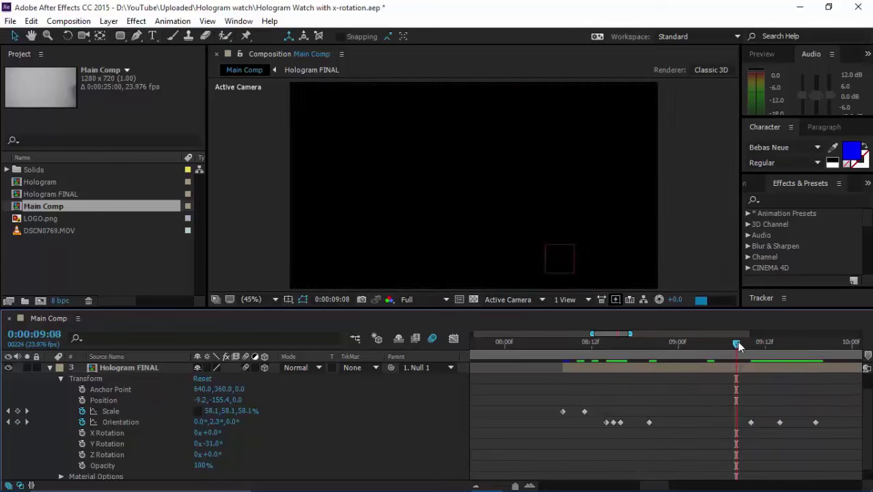
pyautogui.press('space')
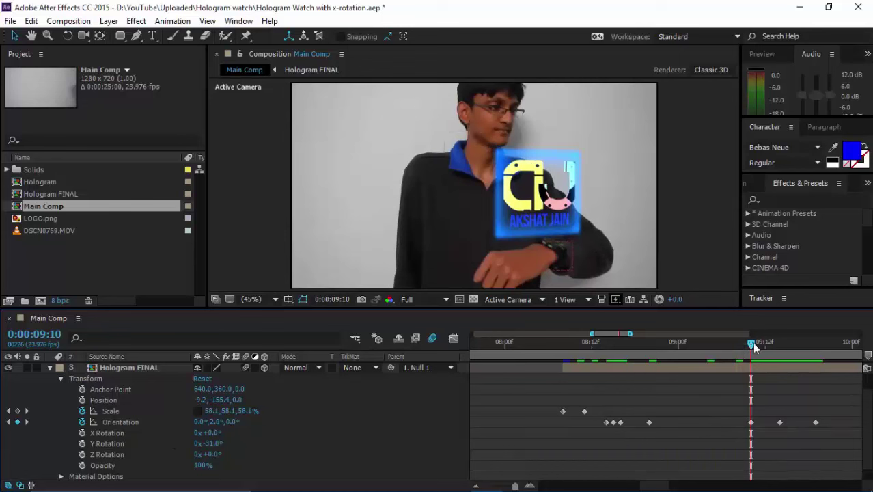
pyautogui.moveTo(753, 342); pyautogui.dragTo(777, 345)
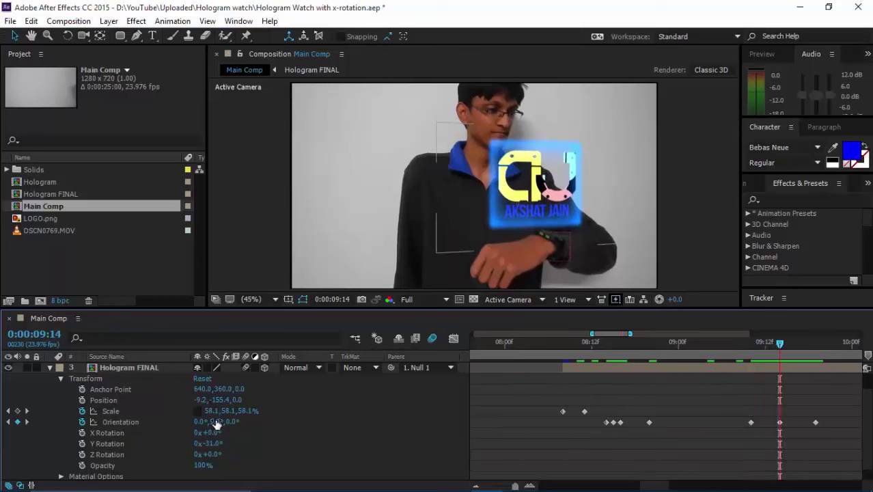
pyautogui.moveTo(779, 342); pyautogui.dragTo(589, 342)
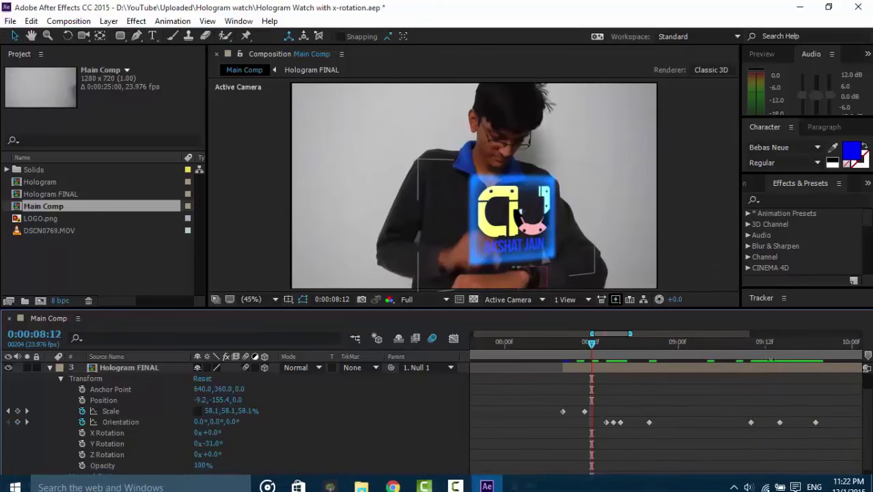
pyautogui.click(784, 343)
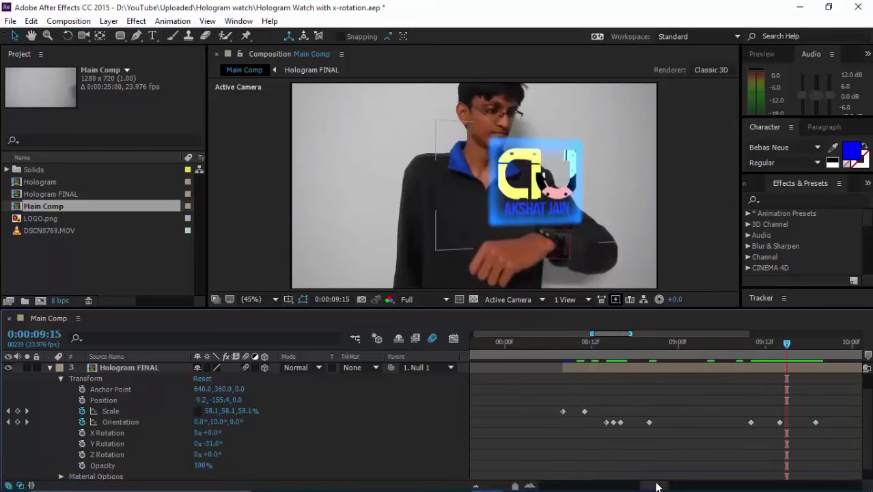
pyautogui.moveTo(658, 483)
pyautogui.mouseDown()
pyautogui.moveTo(669, 482)
pyautogui.moveTo(649, 484)
pyautogui.moveTo(660, 484)
pyautogui.mouseUp()
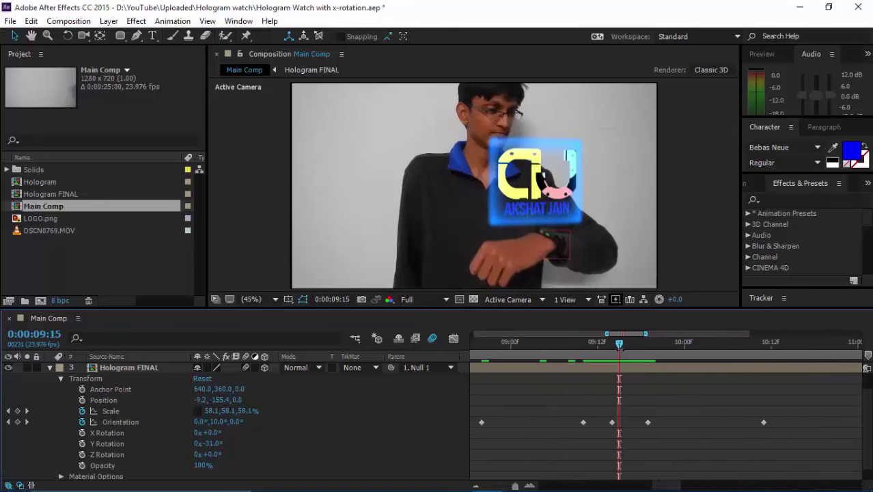
pyautogui.moveTo(619, 340)
pyautogui.mouseDown()
pyautogui.moveTo(641, 341)
pyautogui.moveTo(616, 341)
pyautogui.mouseUp()
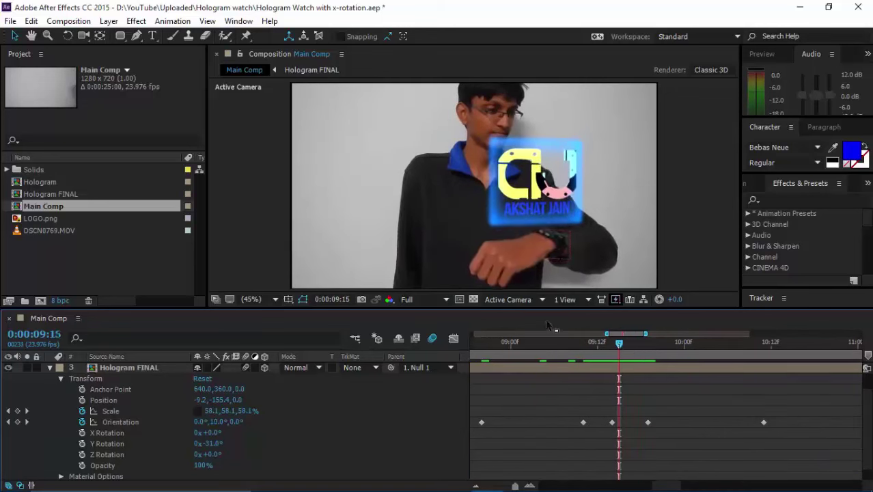